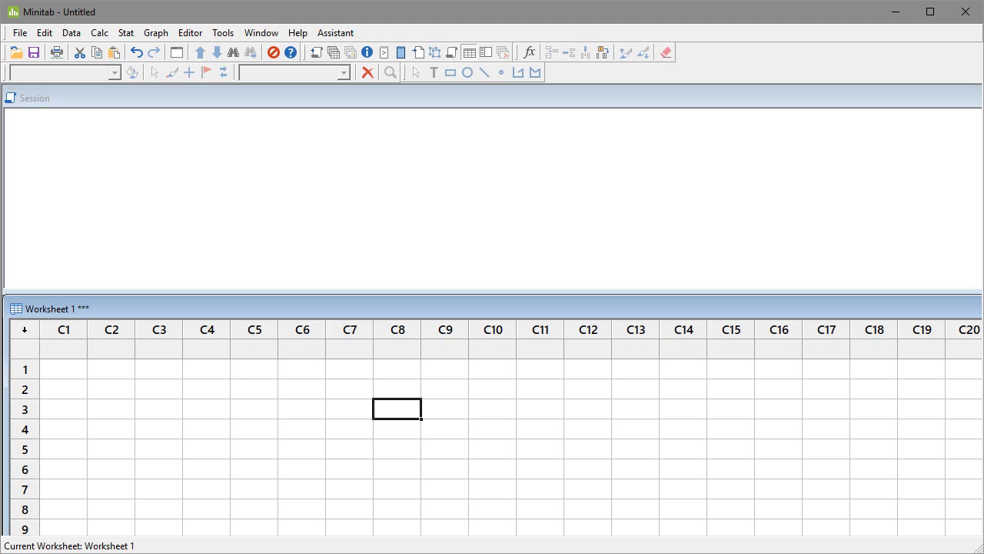
Step: Switch to the Body Parts sheet in Google Sheets and copy the hand size, age and gender table in A1:D15
{"action": "left_click_drag", "start_coordinate": [983, 22], "coordinate": [554, 24]}
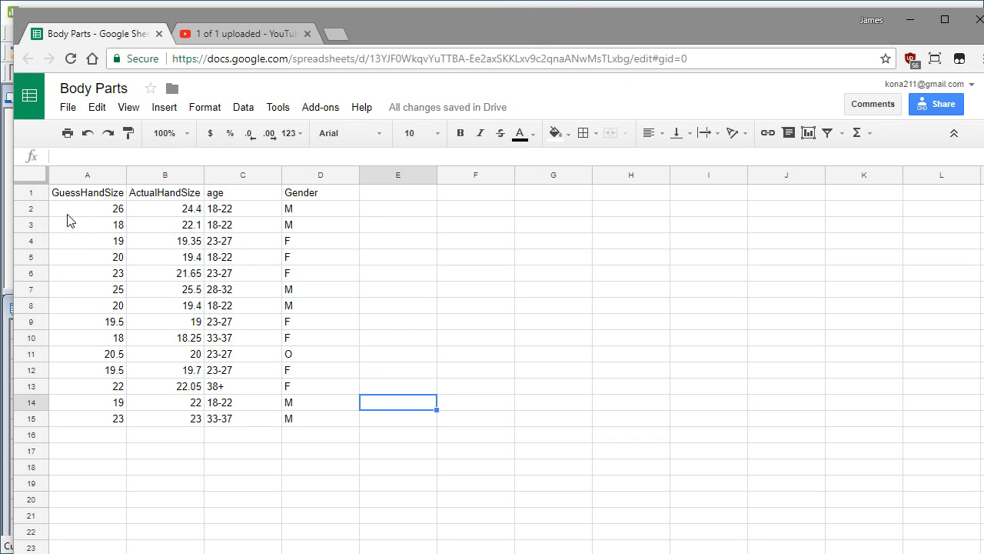
{"action": "left_click_drag", "start_coordinate": [67, 196], "coordinate": [302, 419]}
{"action": "right_click", "coordinate": [261, 365]}
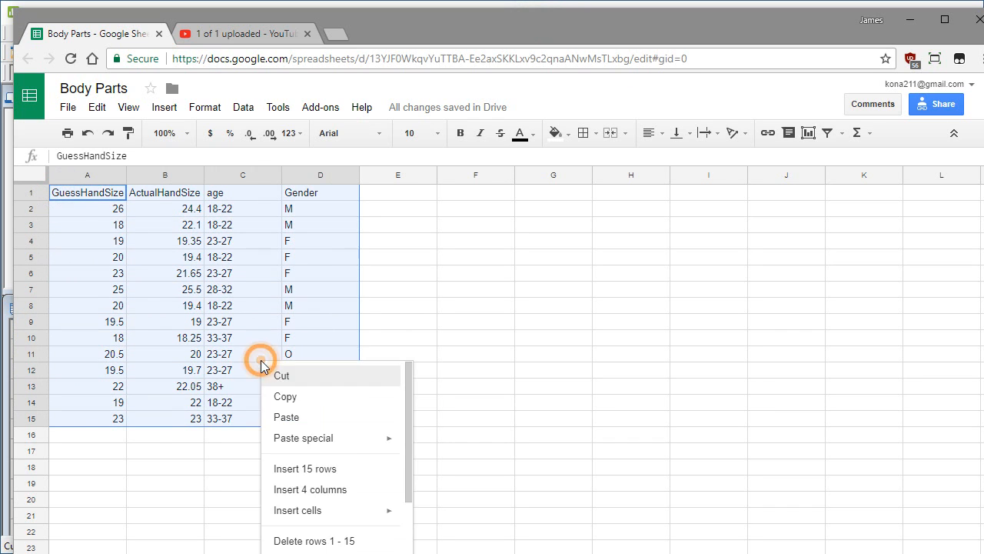
{"action": "left_click", "coordinate": [284, 393]}
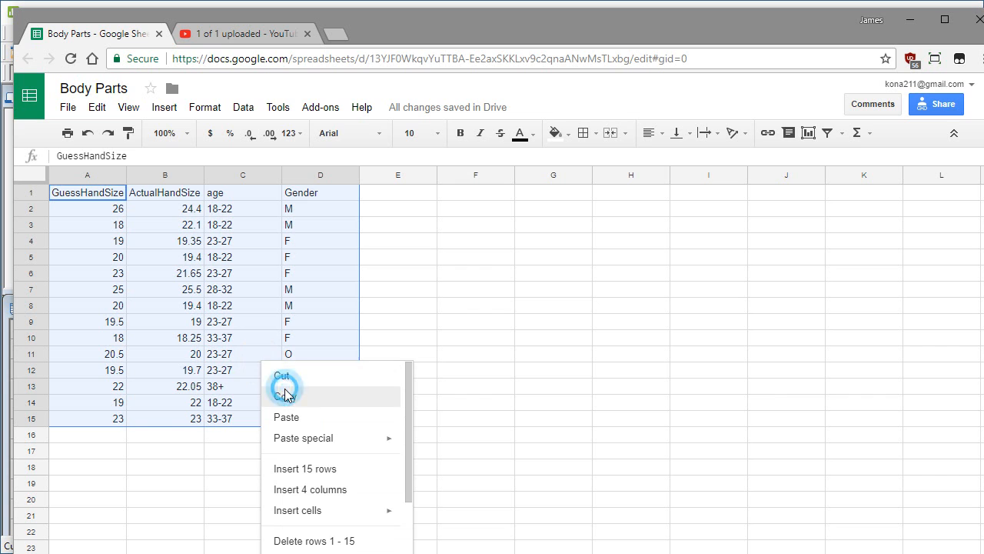
Step: Return to Minitab and paste the copied table into Worksheet 1, starting at the name cell of column C1
{"action": "double_click", "coordinate": [762, 33]}
{"action": "left_click", "coordinate": [758, 23]}
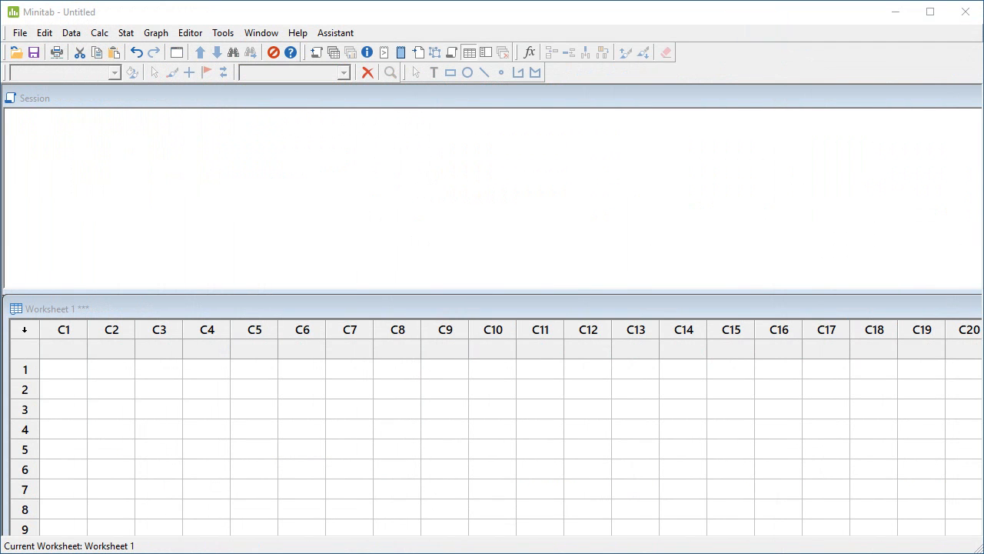
{"action": "left_click", "coordinate": [66, 354]}
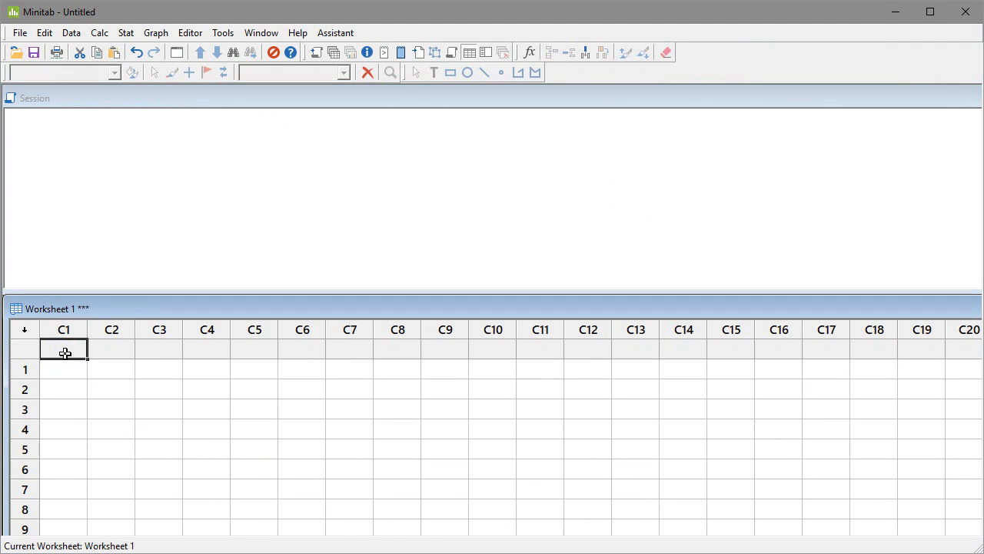
{"action": "key", "text": "ctrl+v"}
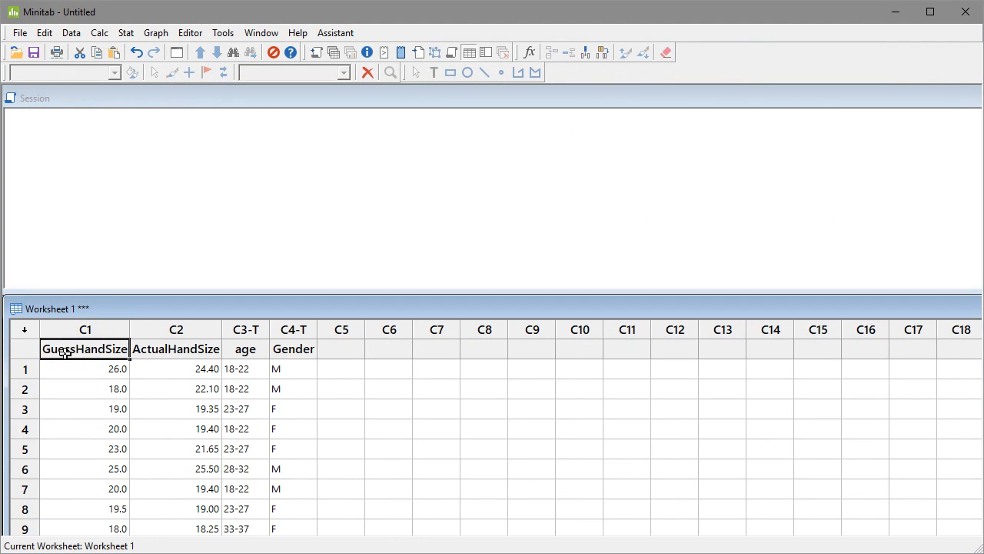
Step: Examine the pasted GuessHandSize, ActualHandSize, age and Gender columns and their rows of data
{"action": "left_click", "coordinate": [366, 372]}
{"action": "scroll", "coordinate": [184, 437], "scroll_direction": "down", "scroll_amount": 1}
{"action": "scroll", "coordinate": [184, 428], "scroll_direction": "up", "scroll_amount": 1}
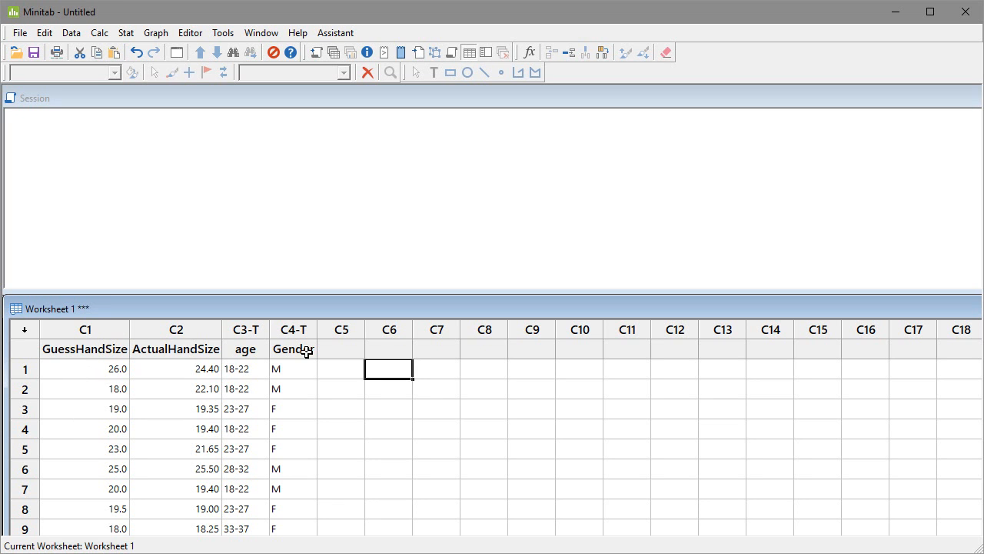
{"action": "left_click", "coordinate": [58, 353]}
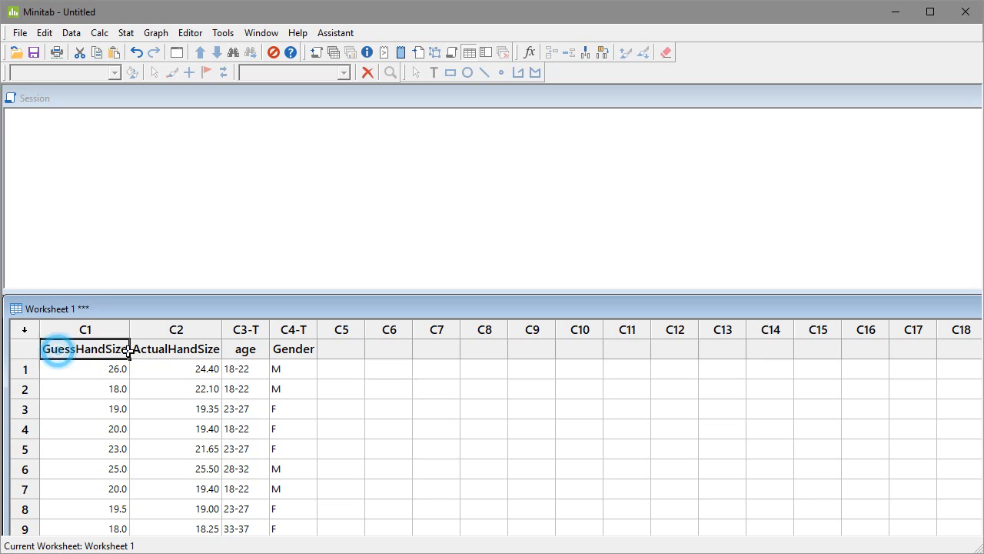
{"action": "left_click", "coordinate": [164, 351]}
{"action": "left_click", "coordinate": [240, 351]}
{"action": "left_click", "coordinate": [282, 351]}
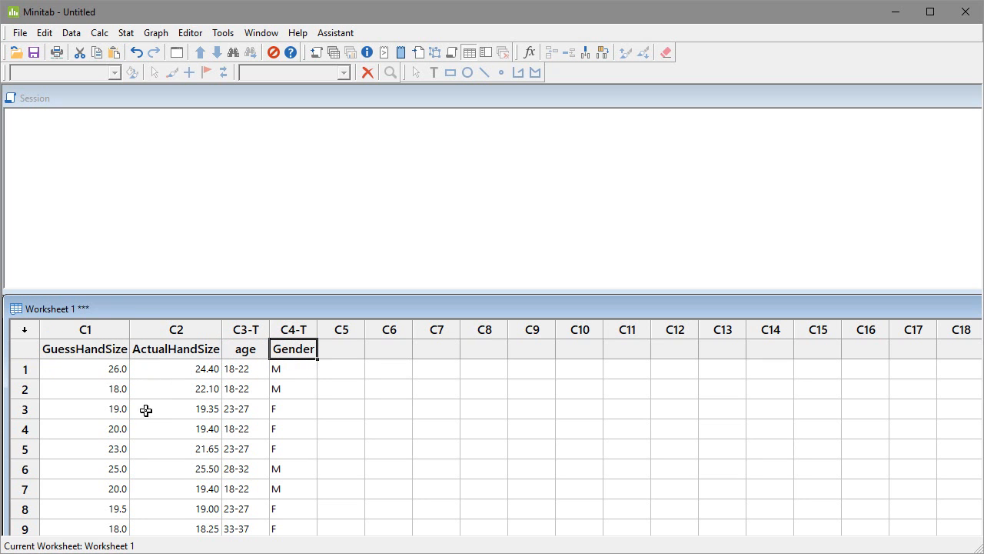
{"action": "left_click", "coordinate": [78, 373]}
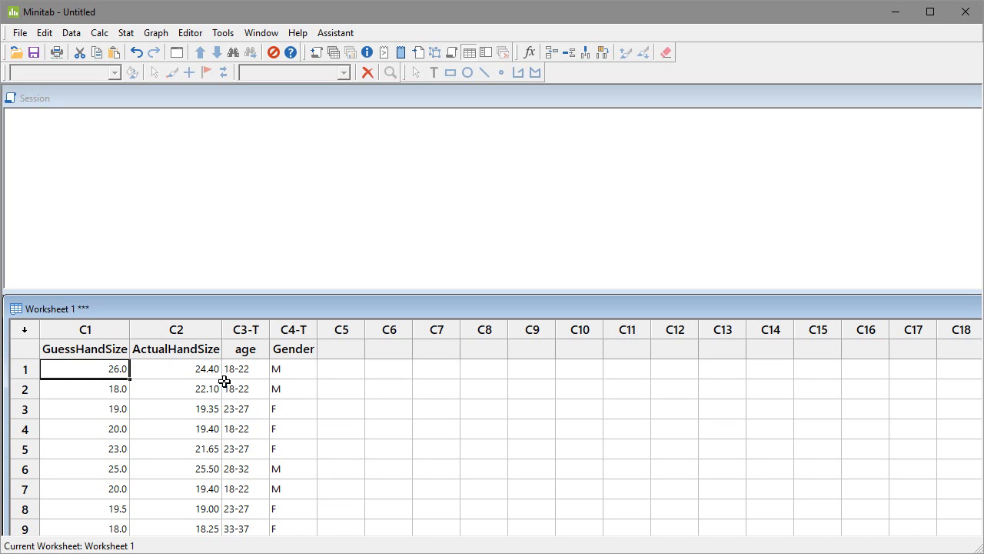
{"action": "scroll", "coordinate": [314, 381], "scroll_direction": "down", "scroll_amount": 3}
{"action": "scroll", "coordinate": [314, 381], "scroll_direction": "up", "scroll_amount": 3}
{"action": "left_click", "coordinate": [115, 370]}
{"action": "left_click", "coordinate": [193, 372]}
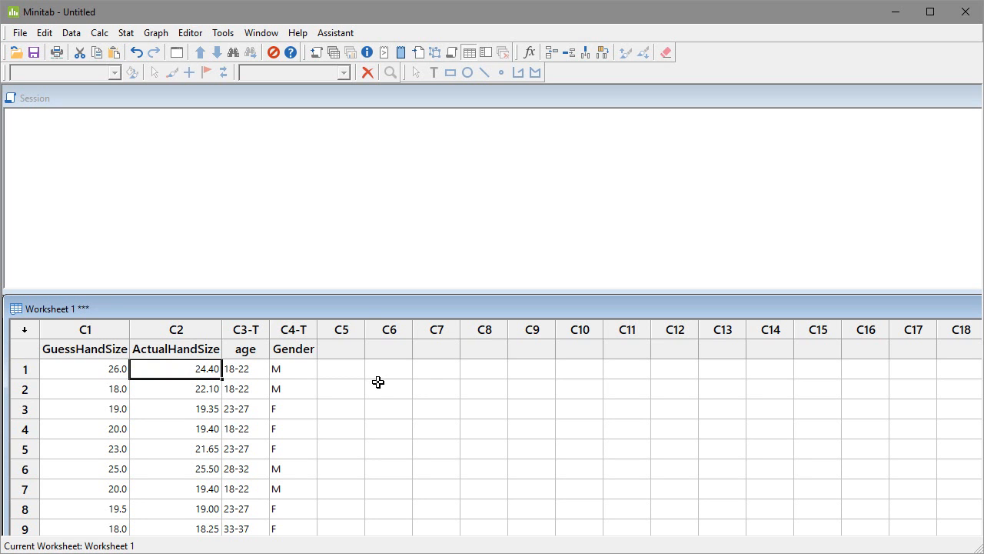
Step: Extend the worksheet window upward over the Session window to show more data rows
{"action": "left_click_drag", "start_coordinate": [358, 297], "coordinate": [344, 198]}
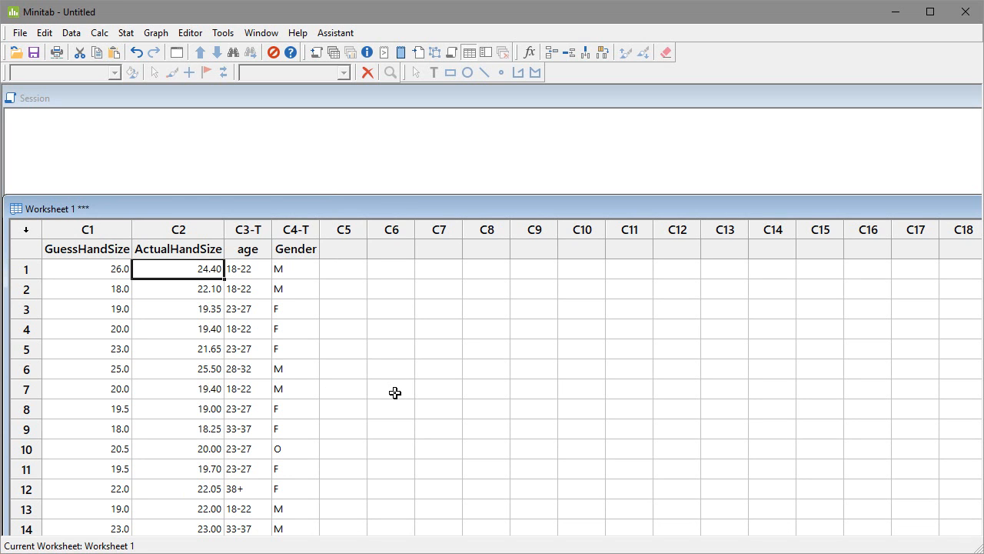
{"action": "left_click", "coordinate": [91, 269]}
{"action": "left_click", "coordinate": [160, 270]}
Step: Create a scatterplot with regression, using GuessHandSize as the Y variable and ActualHandSize as the X variable
{"action": "left_click", "coordinate": [153, 35]}
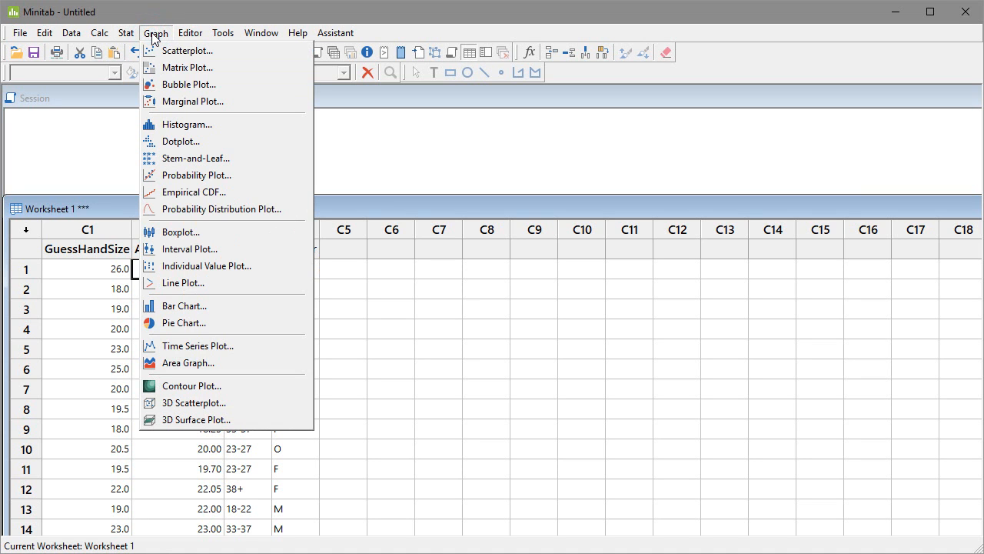
{"action": "mouse_move", "coordinate": [132, 37]}
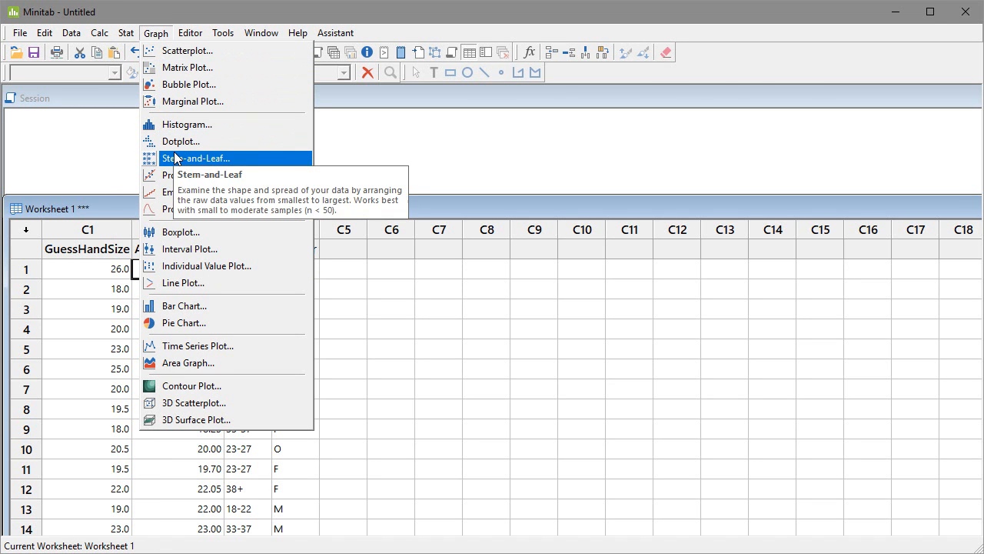
{"action": "left_click", "coordinate": [172, 51]}
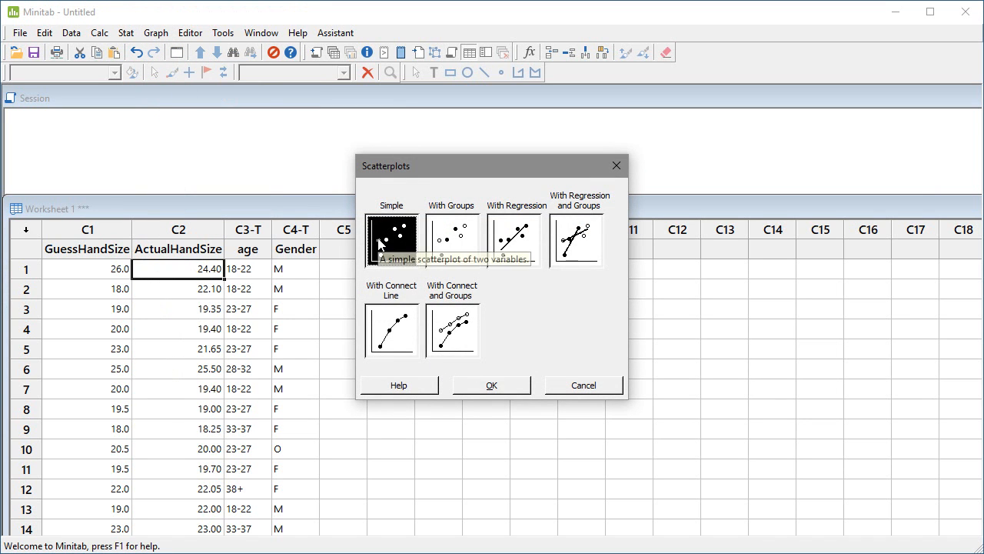
{"action": "left_click", "coordinate": [514, 244]}
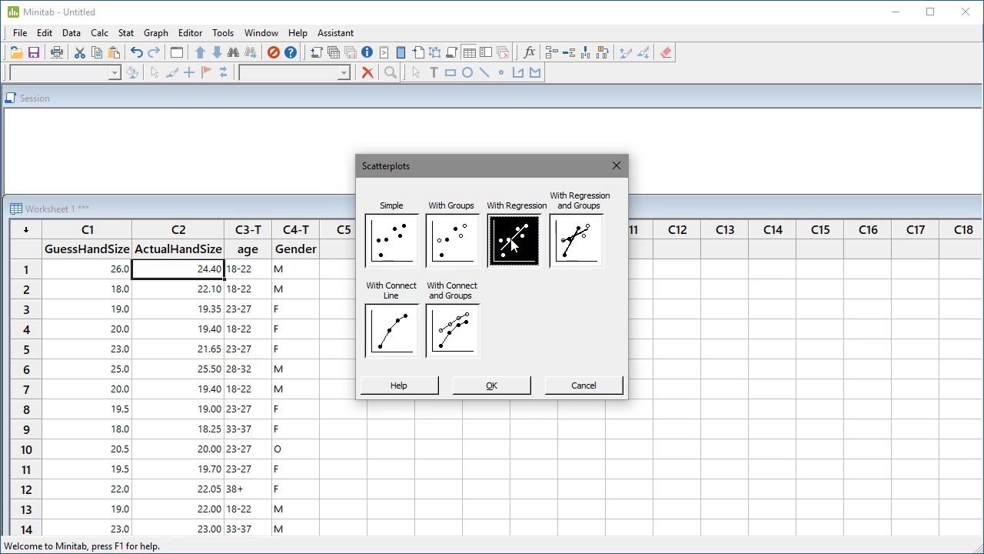
{"action": "left_click", "coordinate": [477, 385]}
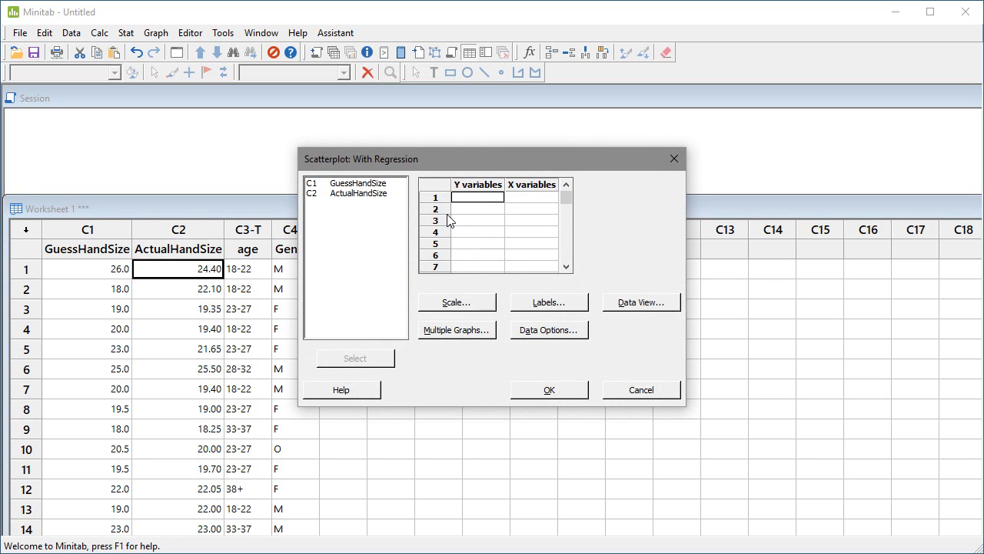
{"action": "double_click", "coordinate": [369, 187]}
{"action": "double_click", "coordinate": [372, 195]}
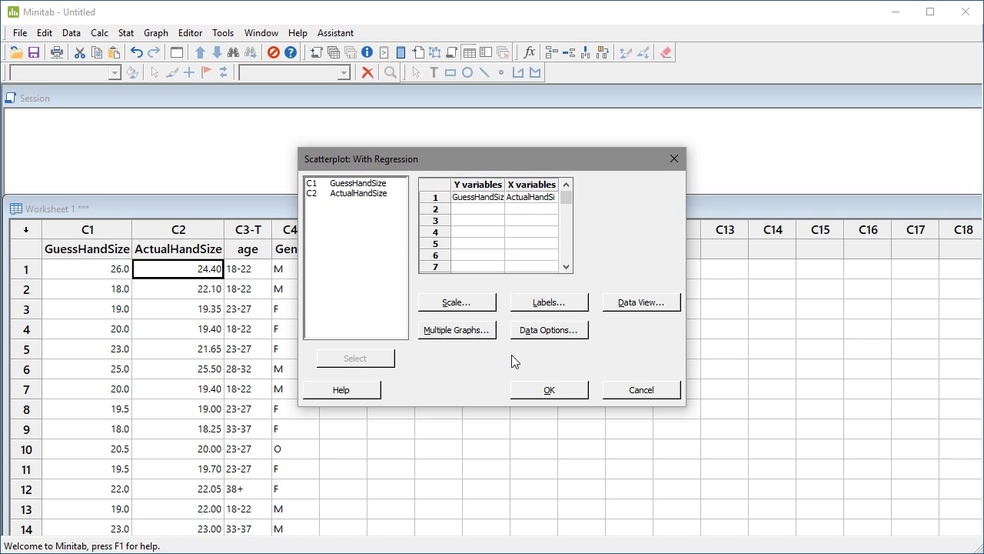
{"action": "left_click", "coordinate": [550, 391]}
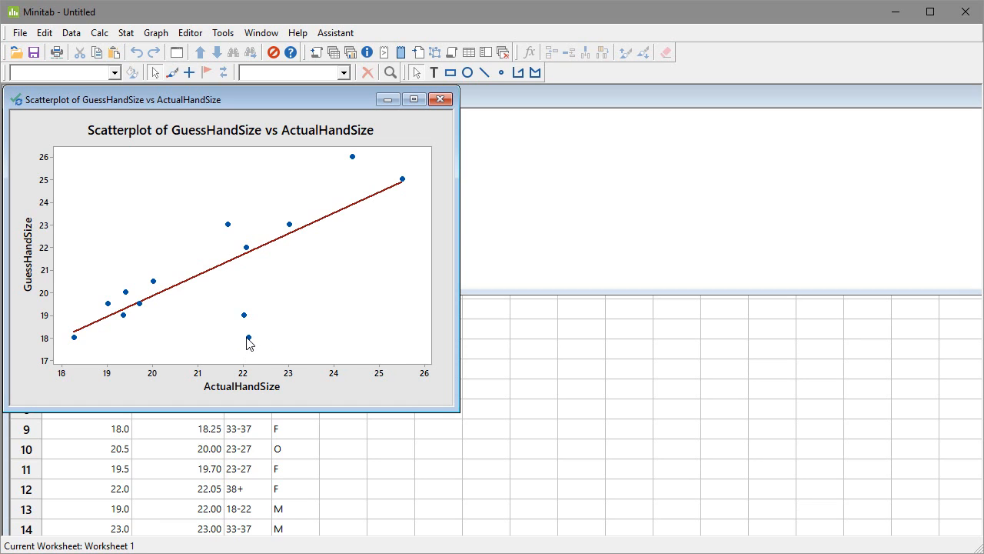
Step: Inspect the scatterplot's points, minimize the graph and return to the worksheet
{"action": "mouse_move", "coordinate": [249, 344]}
{"action": "left_click", "coordinate": [387, 99]}
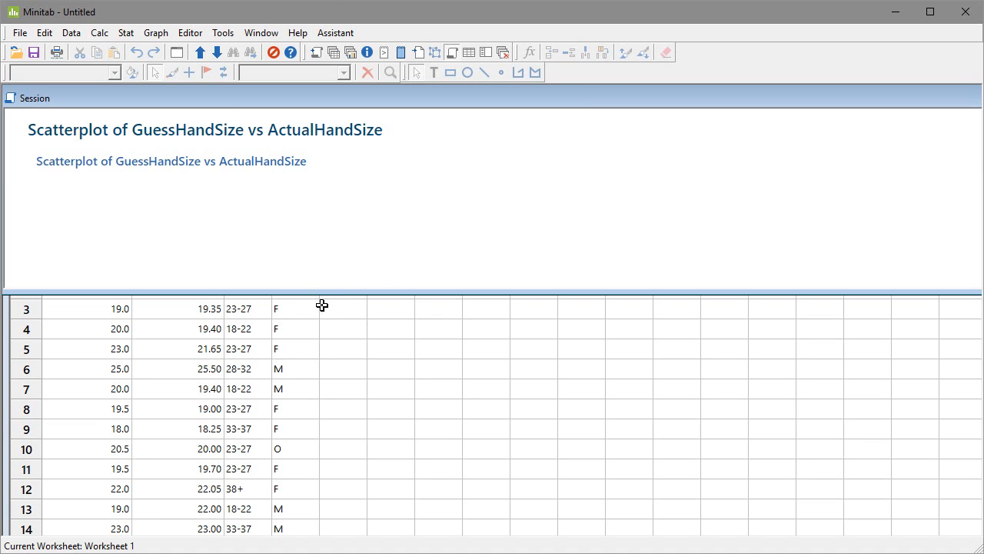
{"action": "left_click", "coordinate": [346, 328]}
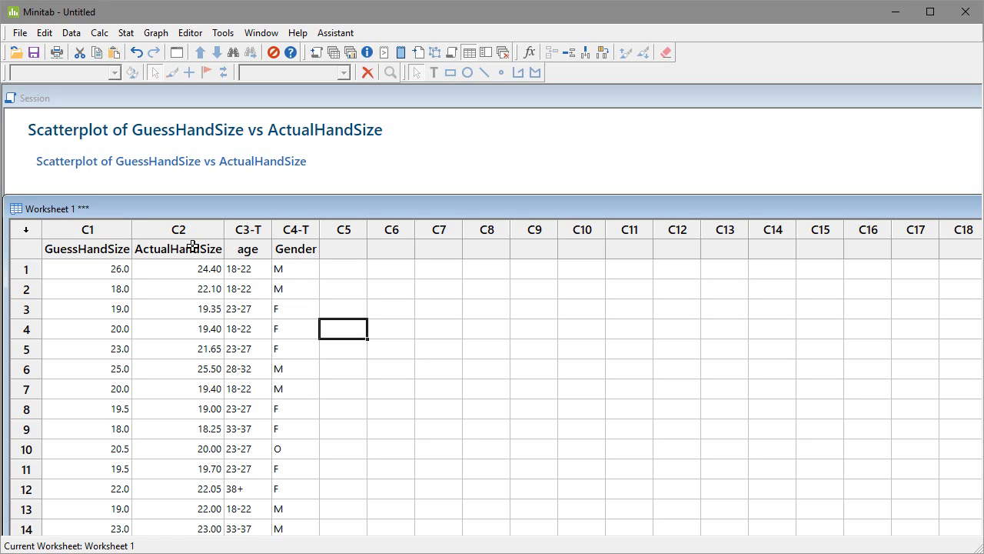
Step: Set up a Calculator result stored in DifferenceSize and insert the Absolute value function into its expression
{"action": "left_click", "coordinate": [99, 33]}
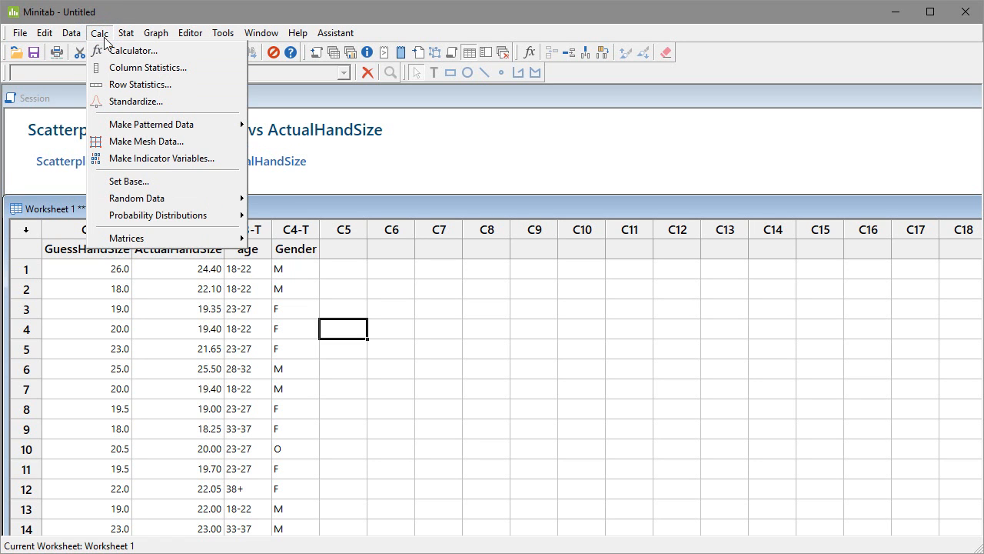
{"action": "left_click", "coordinate": [114, 50]}
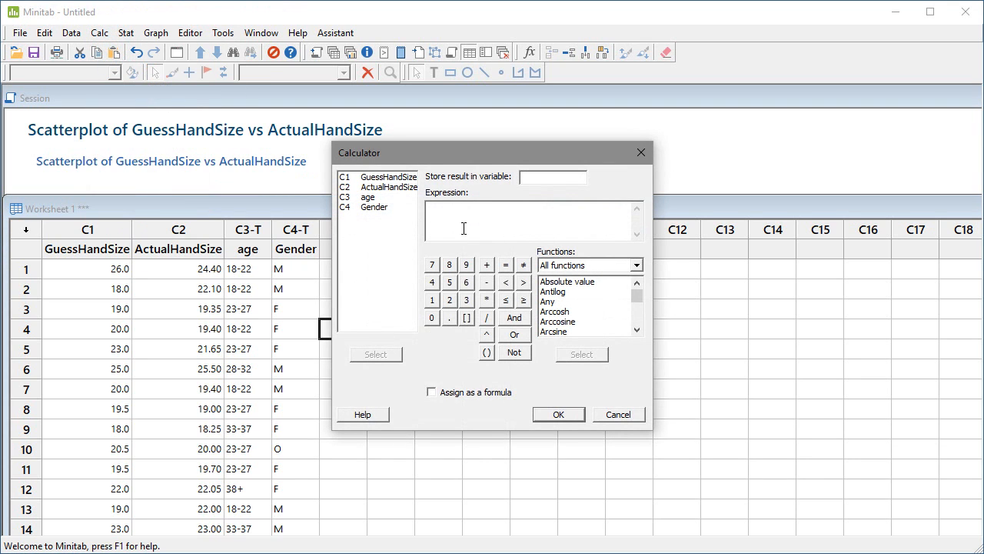
{"action": "left_click", "coordinate": [464, 228]}
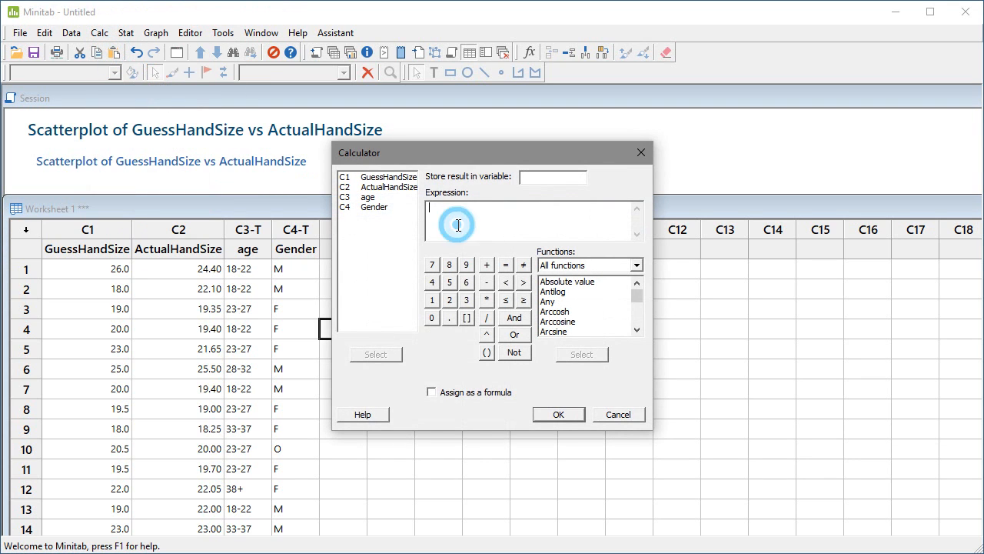
{"action": "left_click", "coordinate": [539, 182]}
{"action": "double_click", "coordinate": [566, 283]}
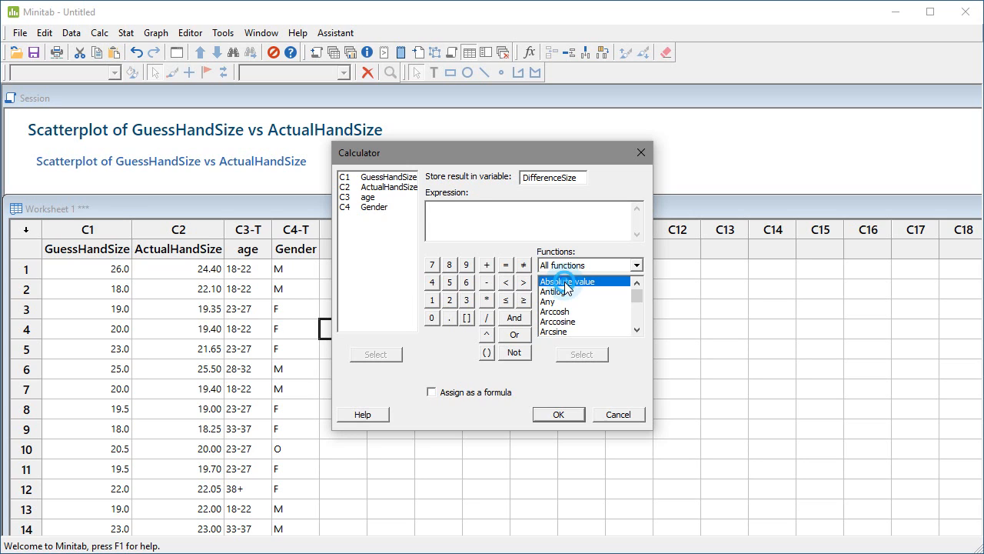
Step: Complete the expression as ABS('GuessHandSize' - 'ActualHandSize') and calculate the new column
{"action": "left_click", "coordinate": [462, 208]}
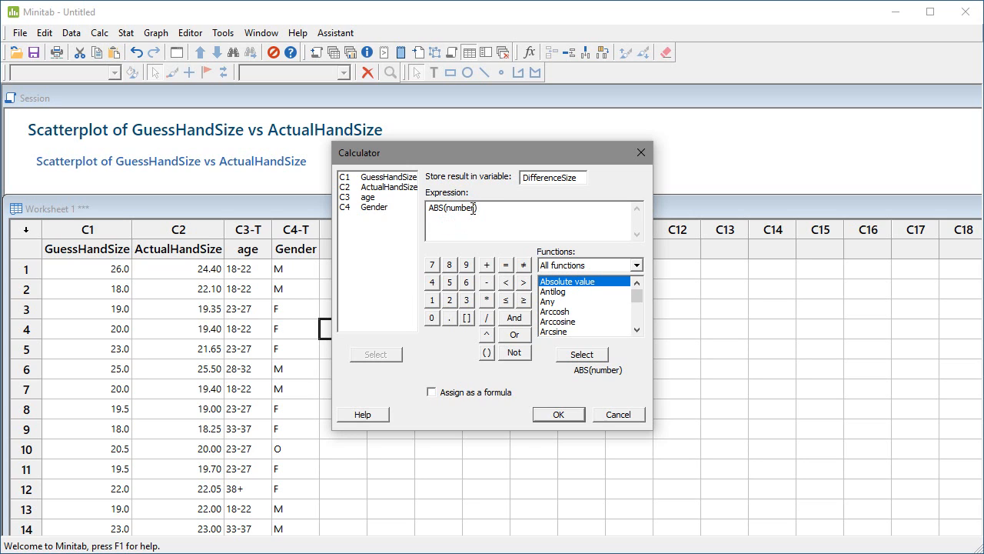
{"action": "left_click_drag", "start_coordinate": [473, 208], "coordinate": [448, 208]}
{"action": "key", "text": "BackSpace"}
{"action": "double_click", "coordinate": [395, 179]}
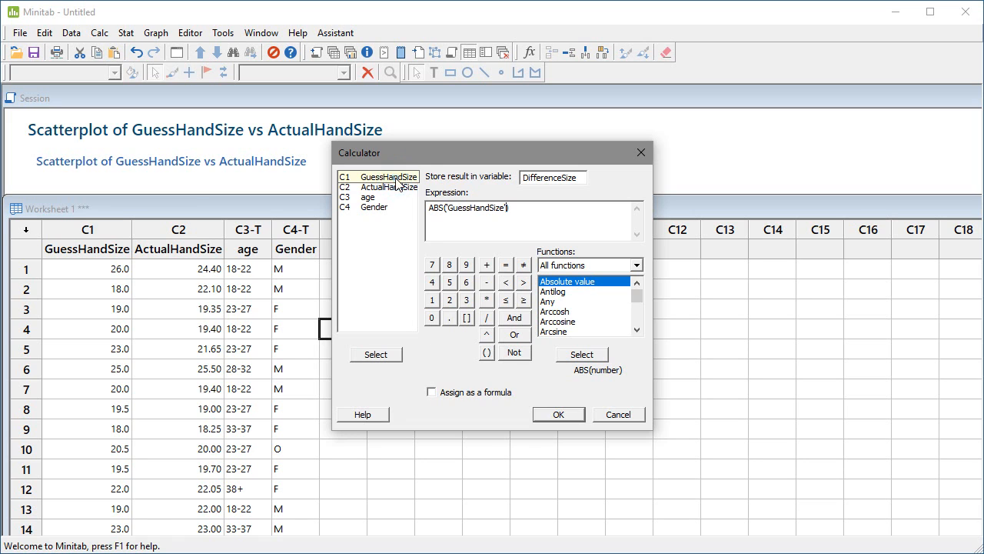
{"action": "left_click", "coordinate": [487, 282]}
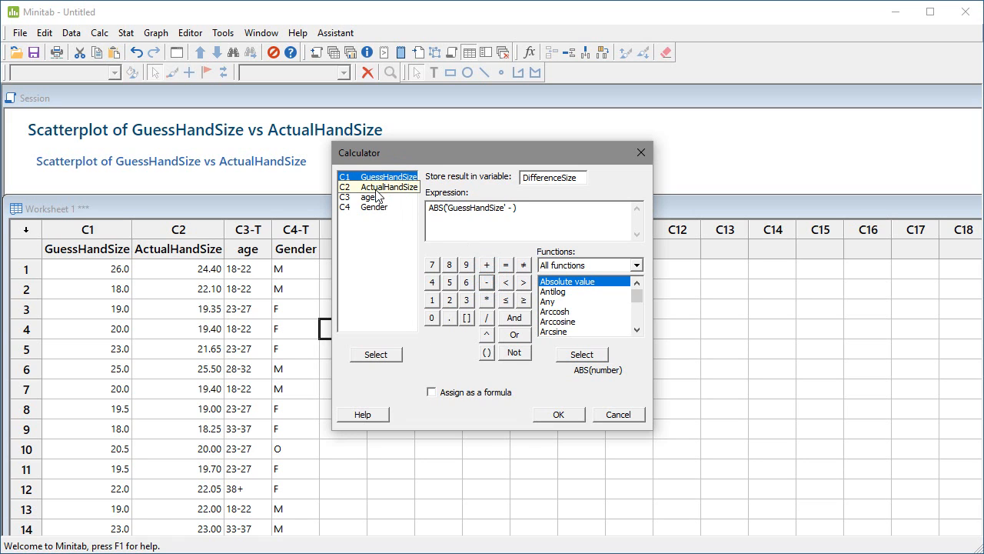
{"action": "double_click", "coordinate": [376, 188]}
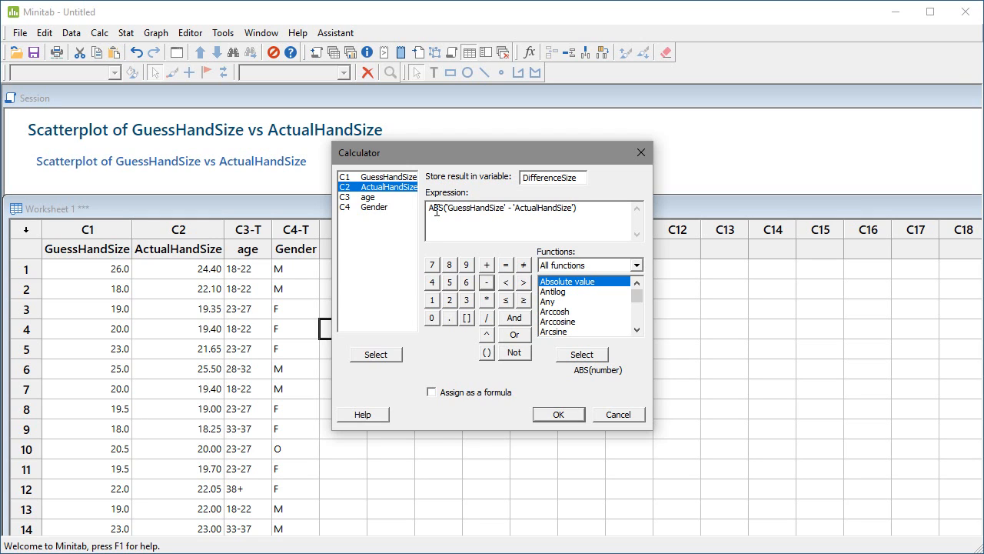
{"action": "left_click", "coordinate": [562, 413]}
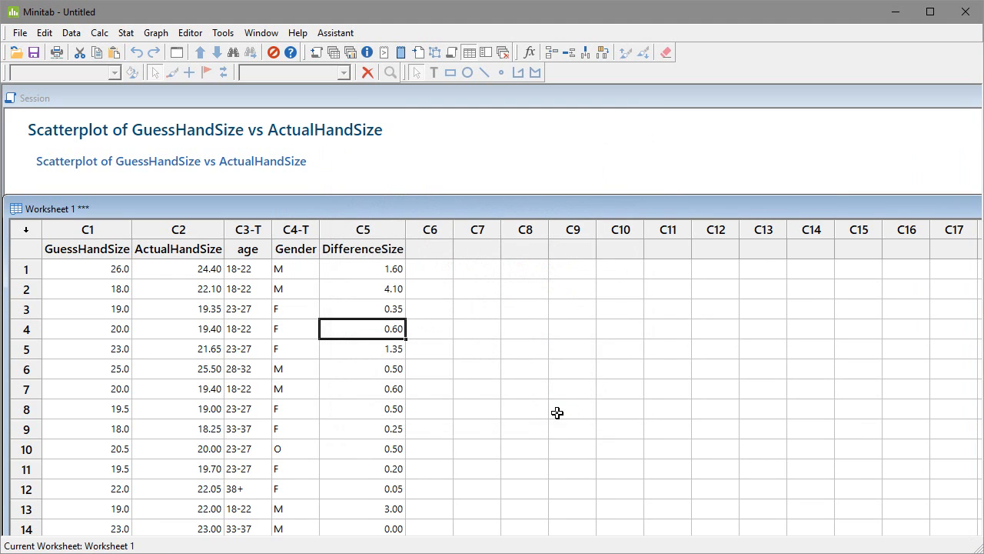
Step: Examine the calculated DifferenceSize values for all participants in the worksheet
{"action": "left_click", "coordinate": [356, 268]}
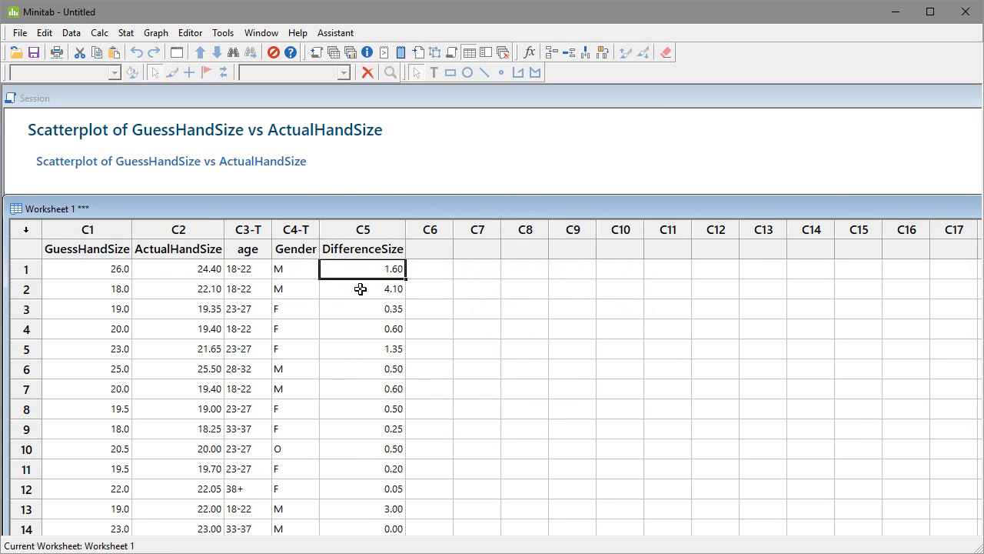
{"action": "left_click", "coordinate": [361, 288]}
{"action": "left_click", "coordinate": [366, 308]}
{"action": "left_click", "coordinate": [363, 270]}
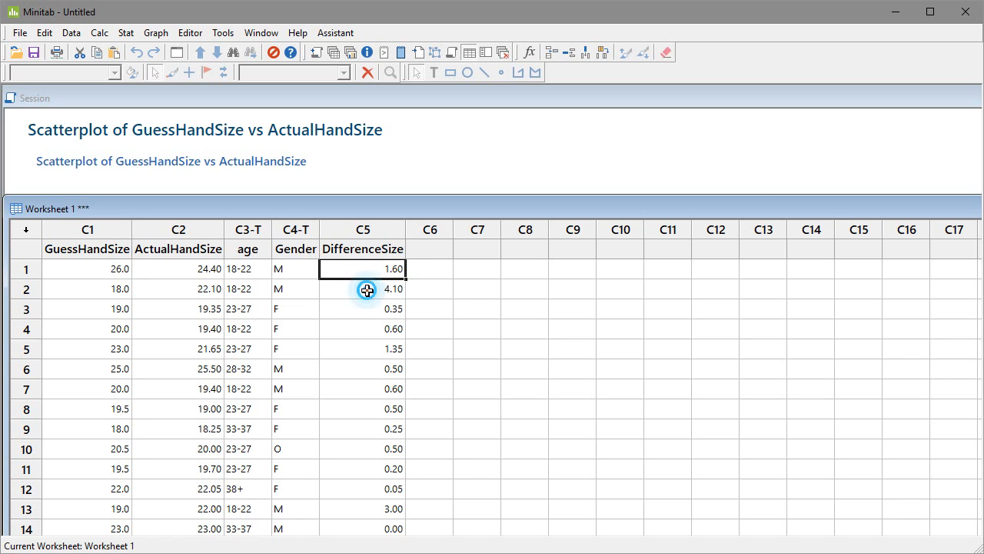
{"action": "left_click", "coordinate": [367, 290]}
{"action": "scroll", "coordinate": [371, 327], "scroll_direction": "down", "scroll_amount": 2}
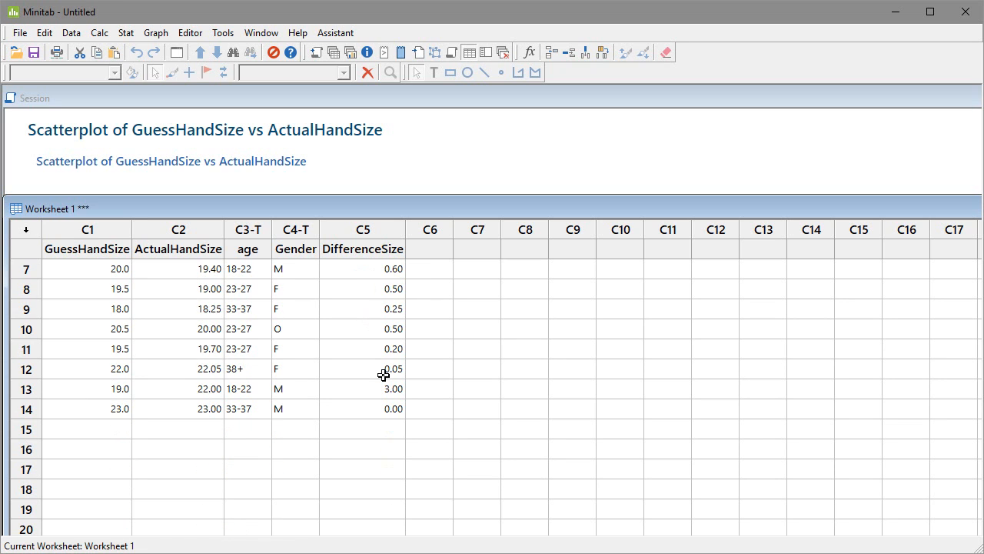
{"action": "scroll", "coordinate": [374, 331], "scroll_direction": "up", "scroll_amount": 2}
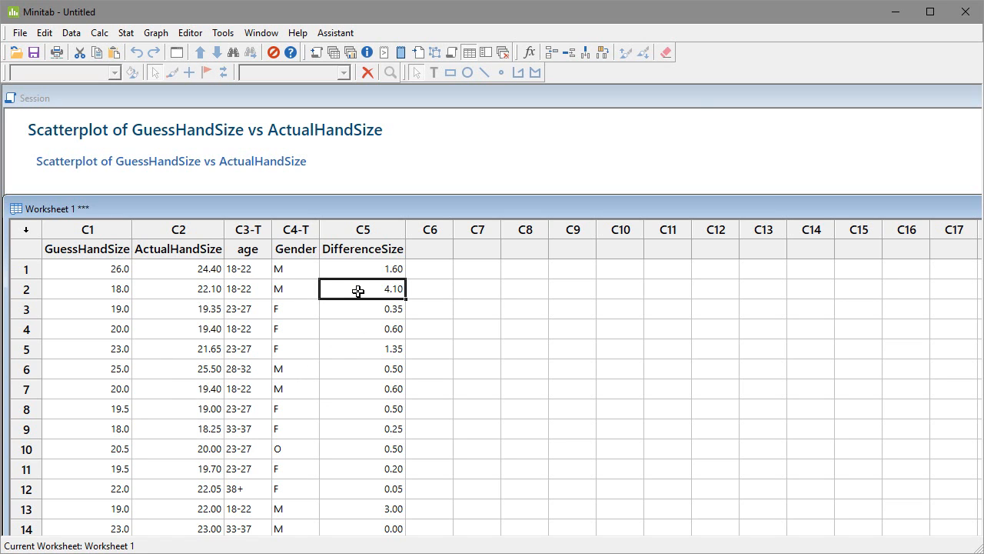
Step: Start a new Calculator computation that stores its result in RelativeDifferenceSize
{"action": "left_click", "coordinate": [96, 34]}
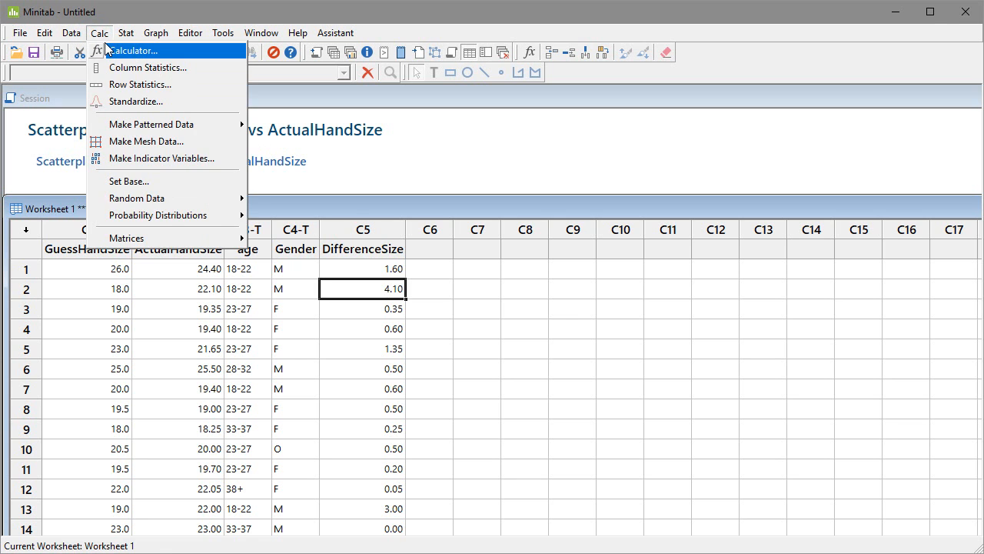
{"action": "left_click", "coordinate": [107, 49]}
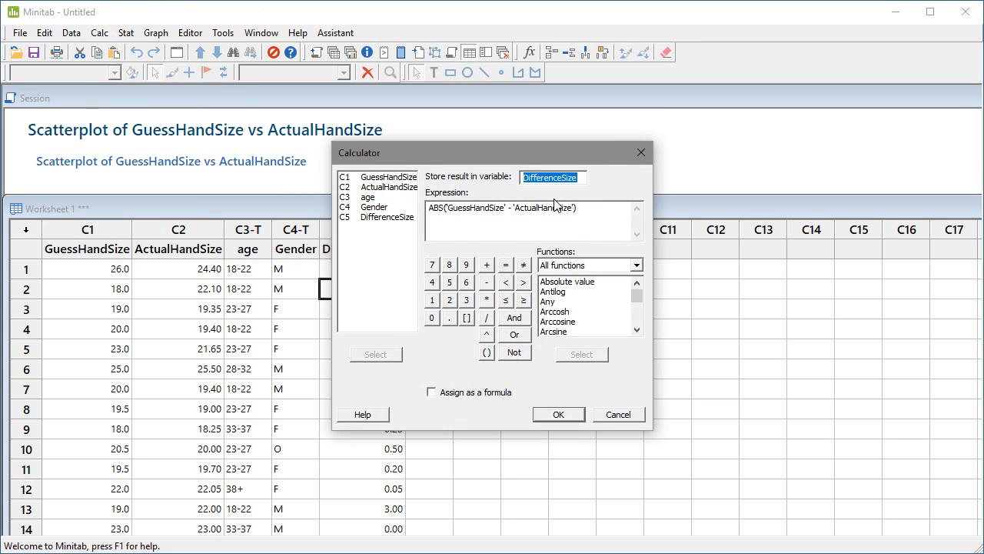
{"action": "left_click", "coordinate": [526, 178]}
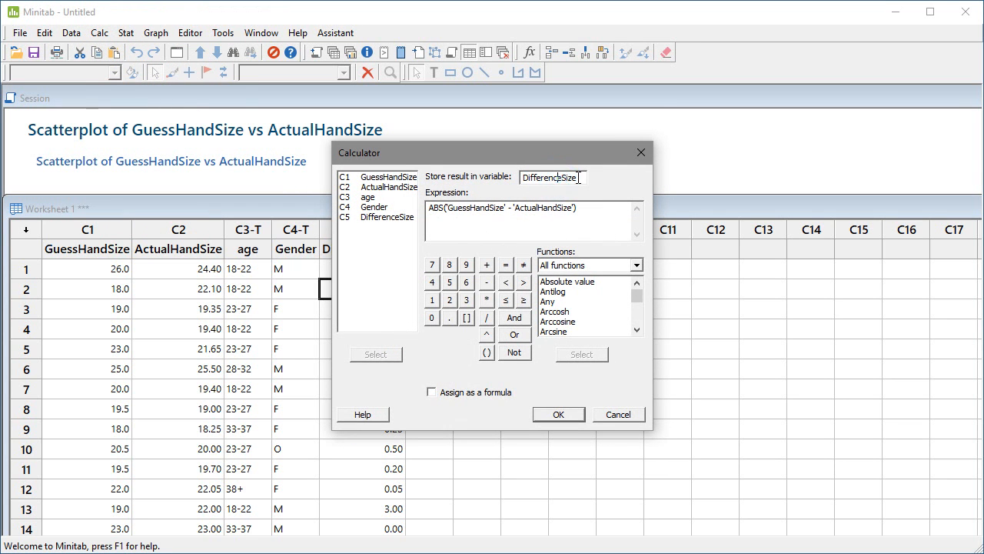
{"action": "left_click", "coordinate": [524, 178]}
{"action": "type", "text": "Relative"}
Step: Extend the expression to (ABS('GuessHandSize' - 'ActualHandSize'))/'ActualHandSize' and calculate the new column
{"action": "left_click", "coordinate": [431, 209]}
{"action": "type", "text": "("}
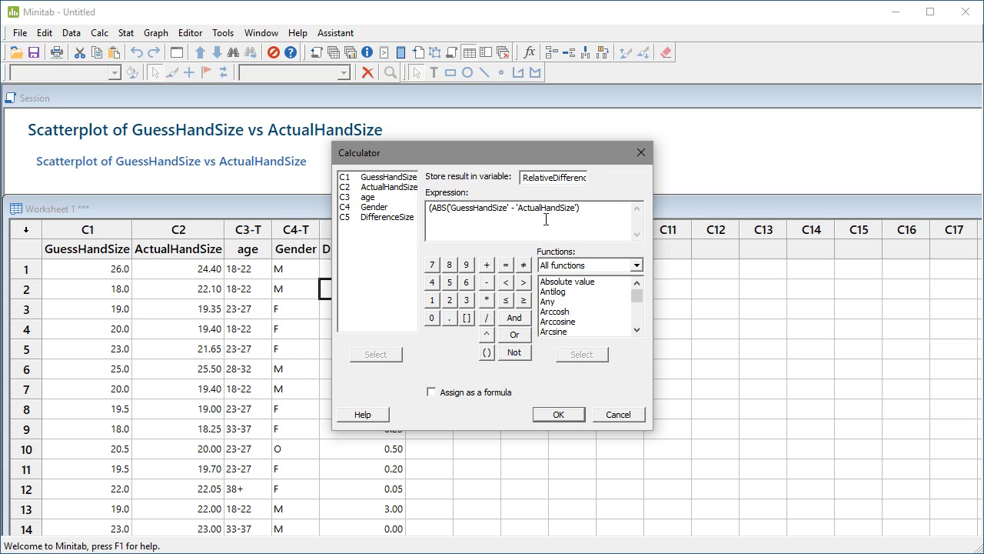
{"action": "left_click", "coordinate": [602, 212]}
{"action": "type", "text": ")/"}
{"action": "left_click", "coordinate": [380, 190]}
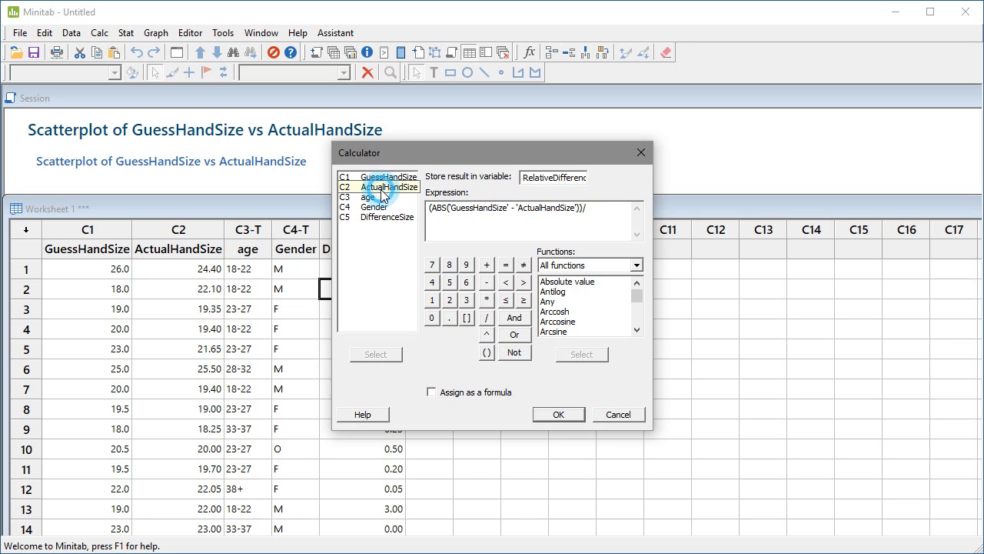
{"action": "double_click", "coordinate": [382, 195]}
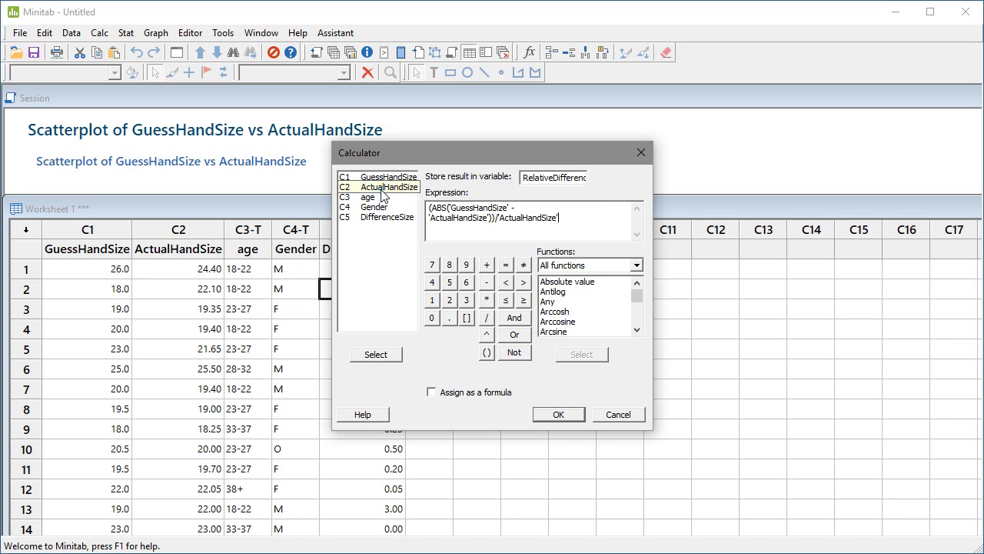
{"action": "left_click", "coordinate": [558, 414]}
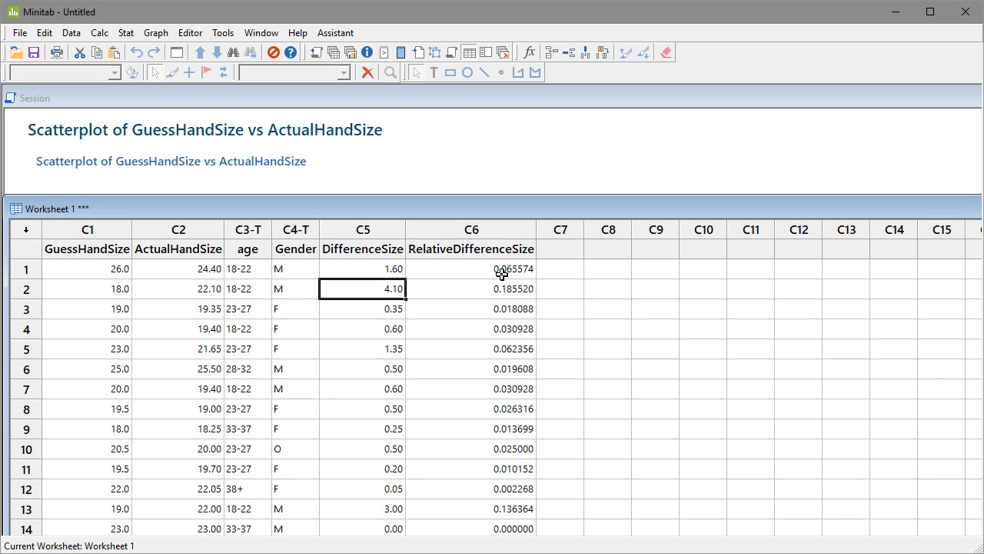
Step: Recalculate RelativeDifferenceSize as a percentage by enclosing its whole Calculator expression in parentheses and multiplying it by 100
{"action": "left_click", "coordinate": [99, 33]}
{"action": "left_click", "coordinate": [87, 48]}
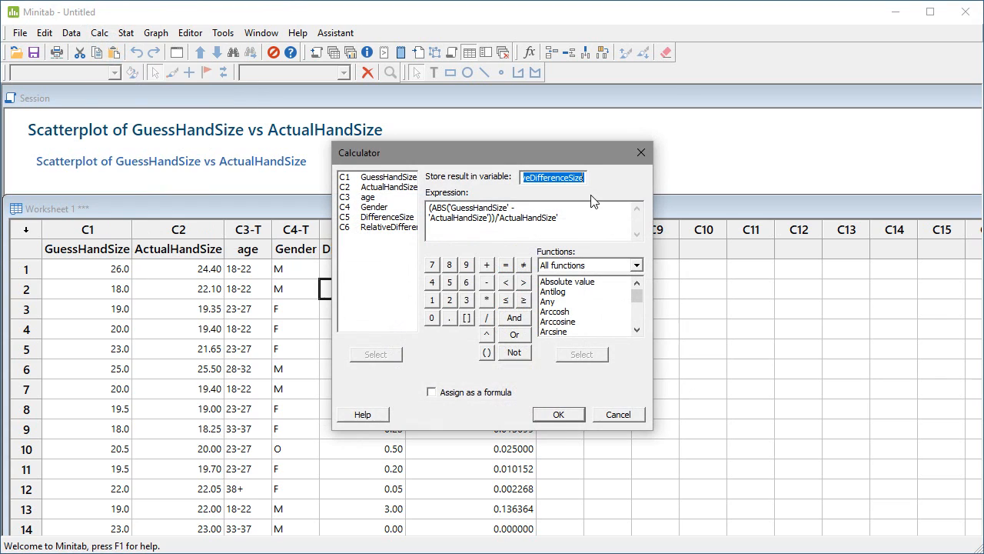
{"action": "left_click", "coordinate": [576, 220]}
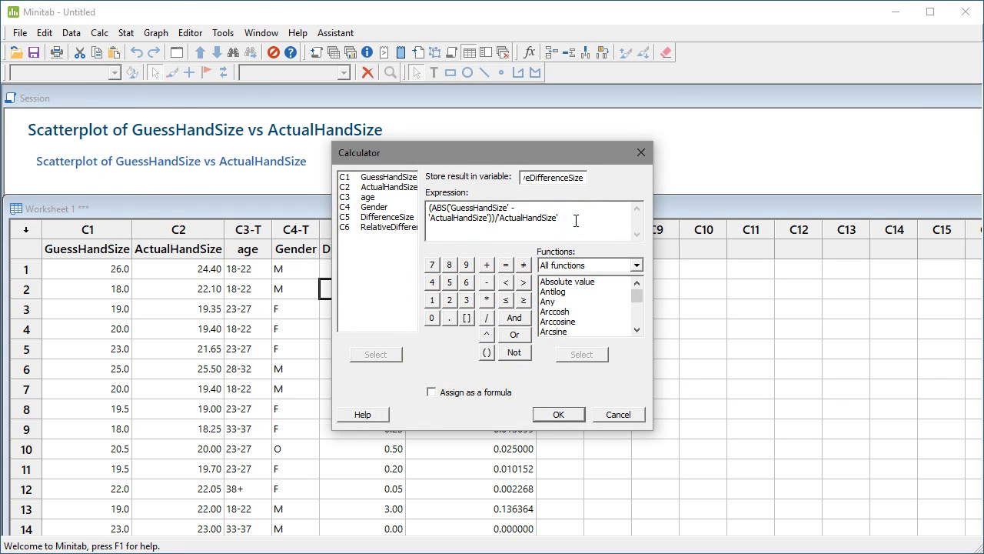
{"action": "type", "text": ")"}
{"action": "left_click_drag", "start_coordinate": [435, 208], "coordinate": [430, 208]}
{"action": "type", "text": "("}
{"action": "left_click", "coordinate": [583, 221]}
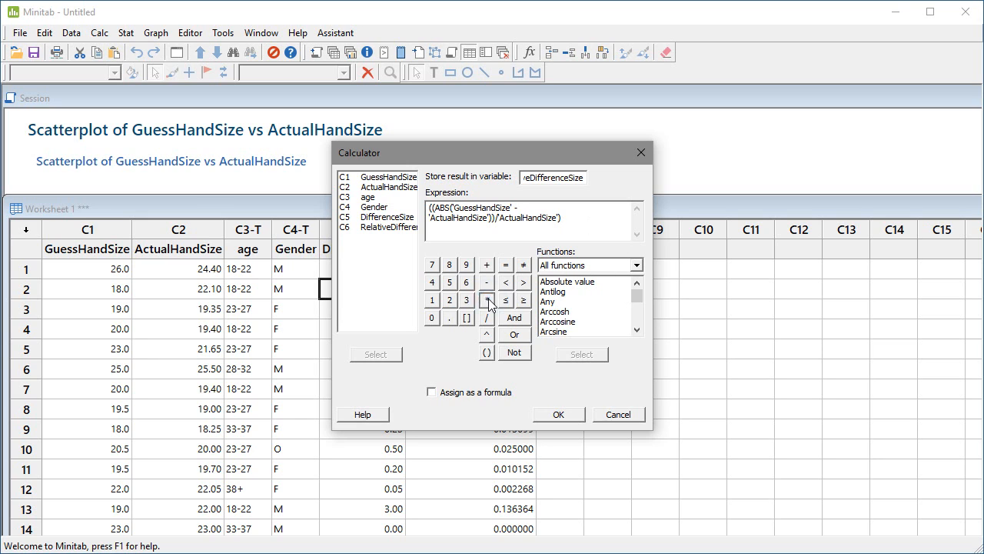
{"action": "left_click", "coordinate": [431, 300]}
{"action": "left_click", "coordinate": [431, 318]}
{"action": "left_click", "coordinate": [432, 318]}
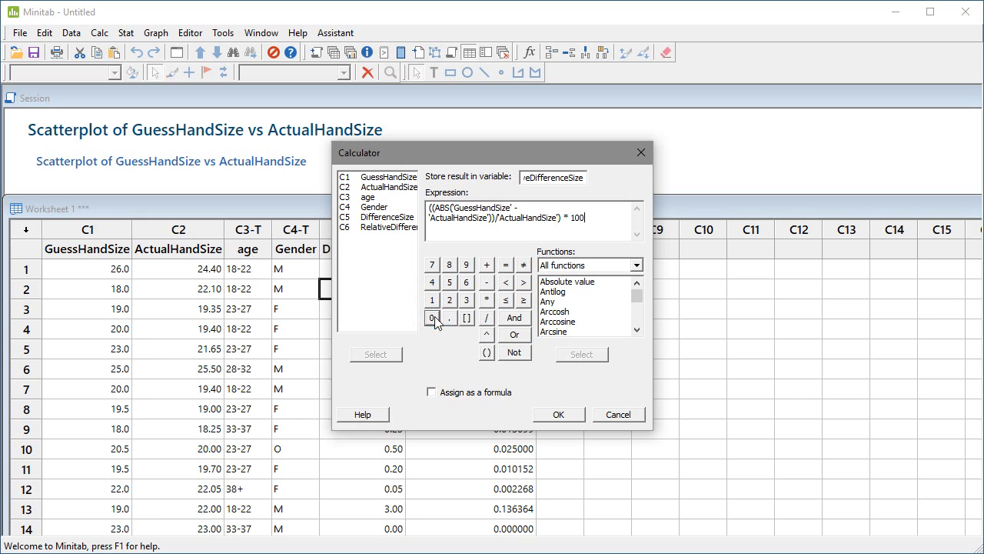
{"action": "left_click", "coordinate": [559, 415]}
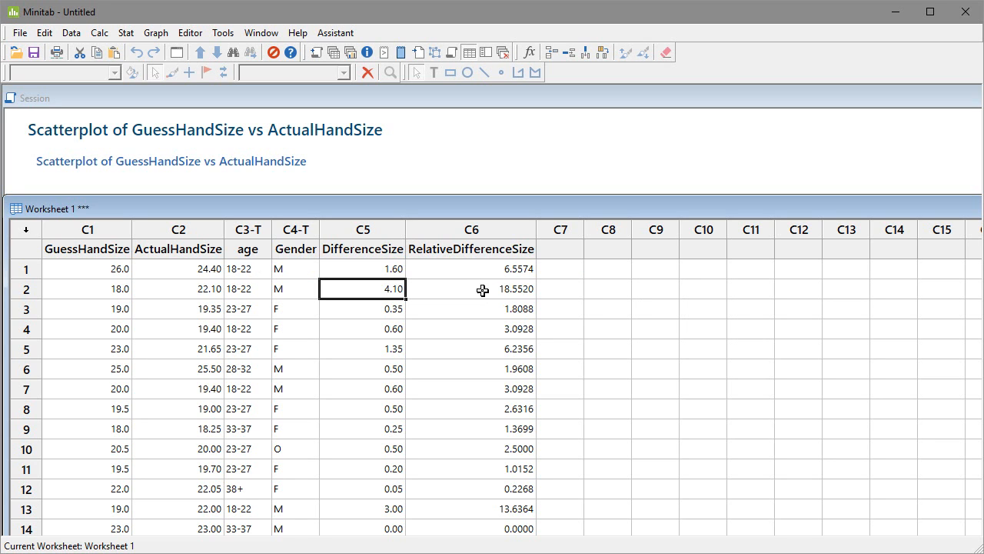
Step: Review the RelativeDifferenceSize percentages for all participants and recheck the Calculator expression behind them
{"action": "scroll", "coordinate": [505, 377], "scroll_direction": "down", "scroll_amount": 1}
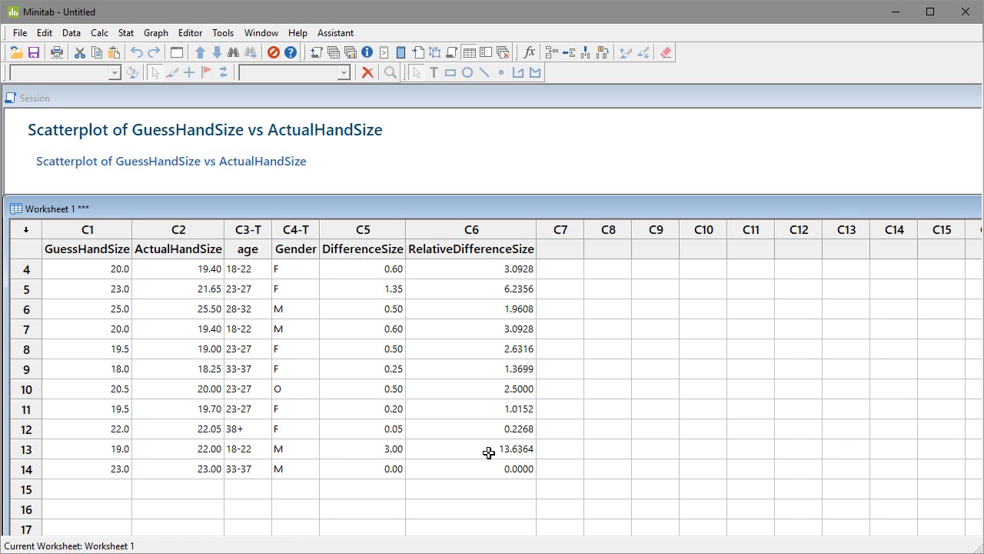
{"action": "scroll", "coordinate": [489, 452], "scroll_direction": "up", "scroll_amount": 1}
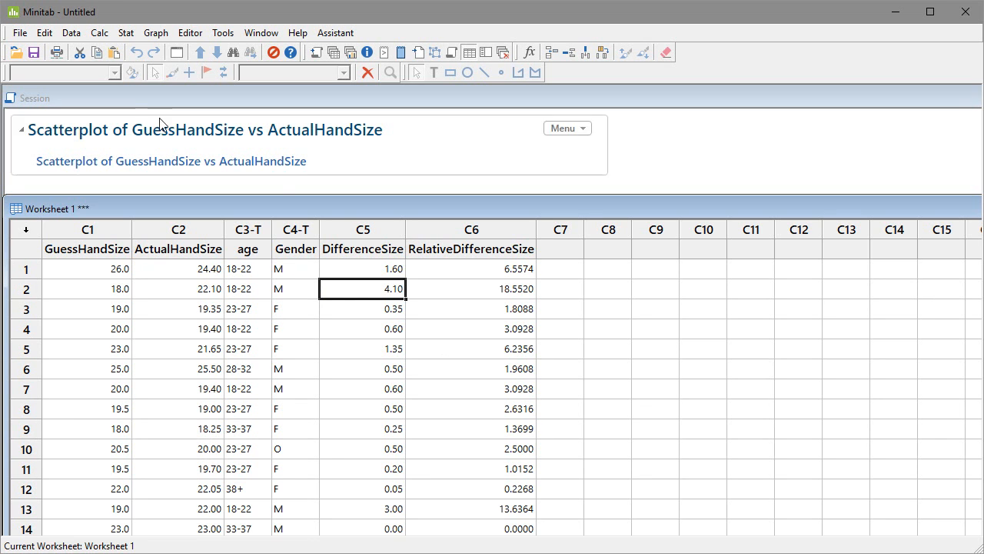
{"action": "left_click", "coordinate": [100, 33]}
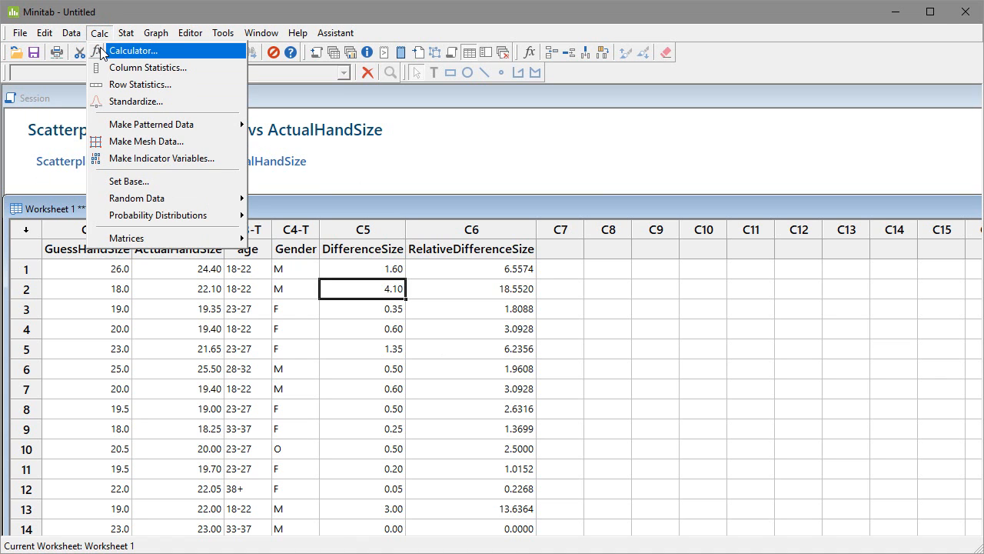
{"action": "left_click", "coordinate": [103, 51]}
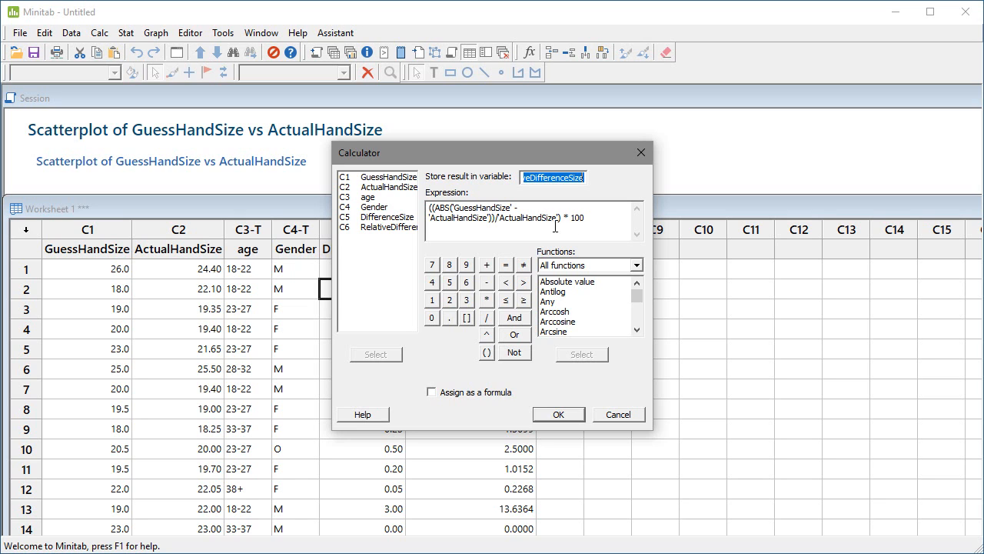
{"action": "left_click", "coordinate": [560, 414]}
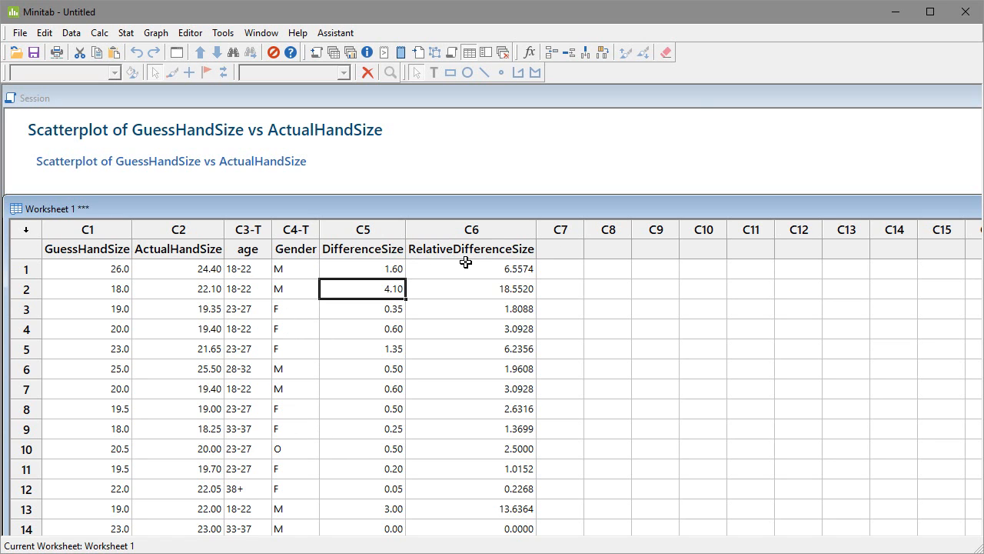
Step: Display descriptive statistics for RelativeDifferenceSize grouped by Gender, keeping the default selection of statistics
{"action": "left_click", "coordinate": [125, 33]}
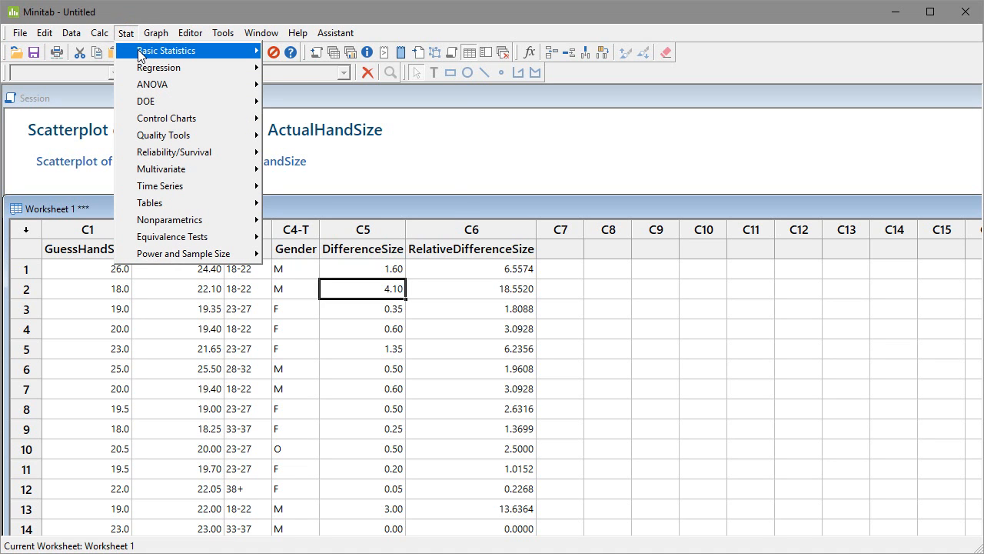
{"action": "mouse_move", "coordinate": [163, 52]}
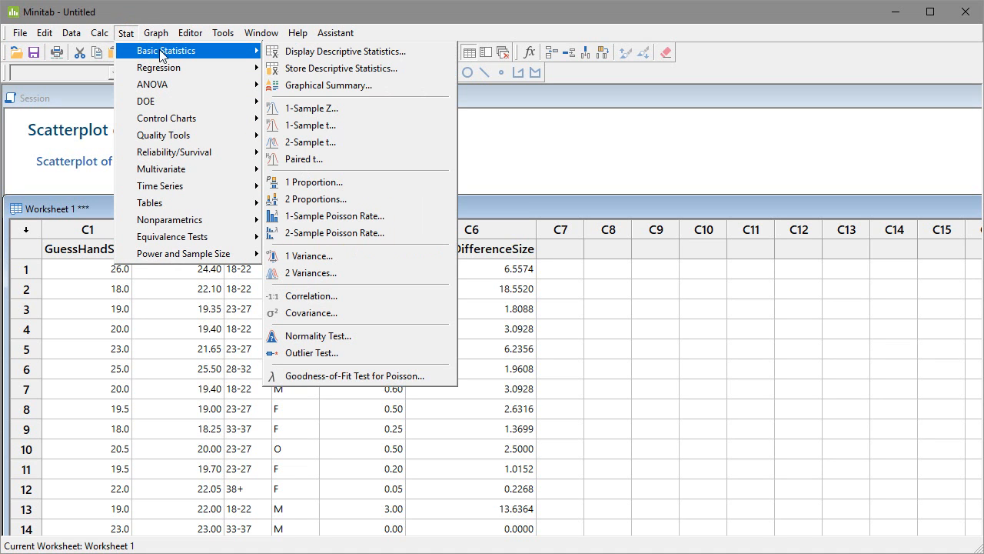
{"action": "left_click", "coordinate": [305, 52]}
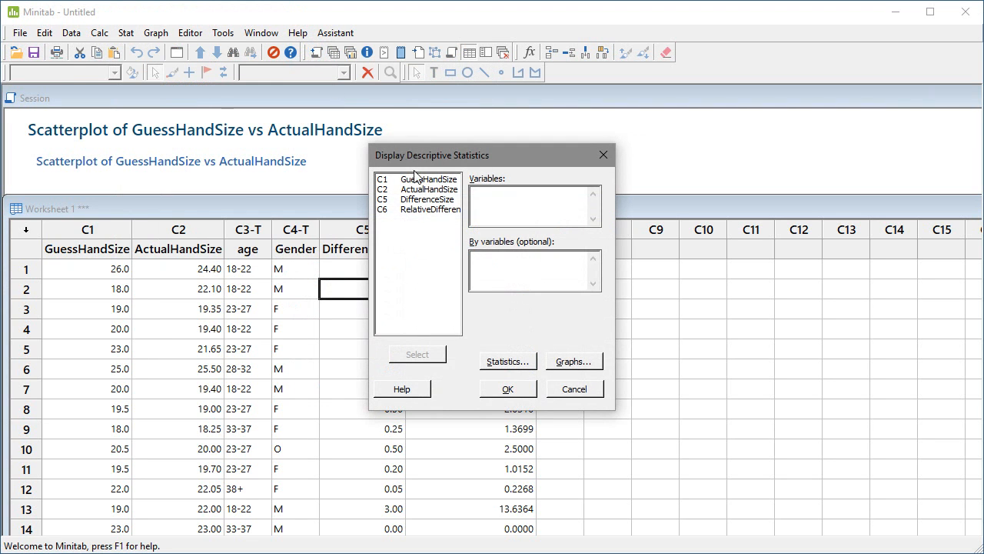
{"action": "double_click", "coordinate": [438, 211]}
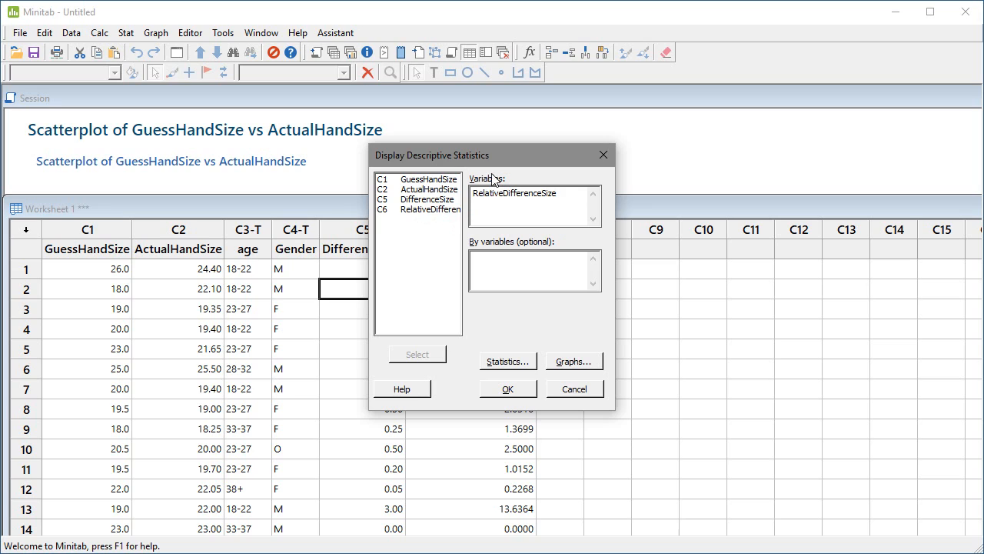
{"action": "left_click", "coordinate": [502, 264]}
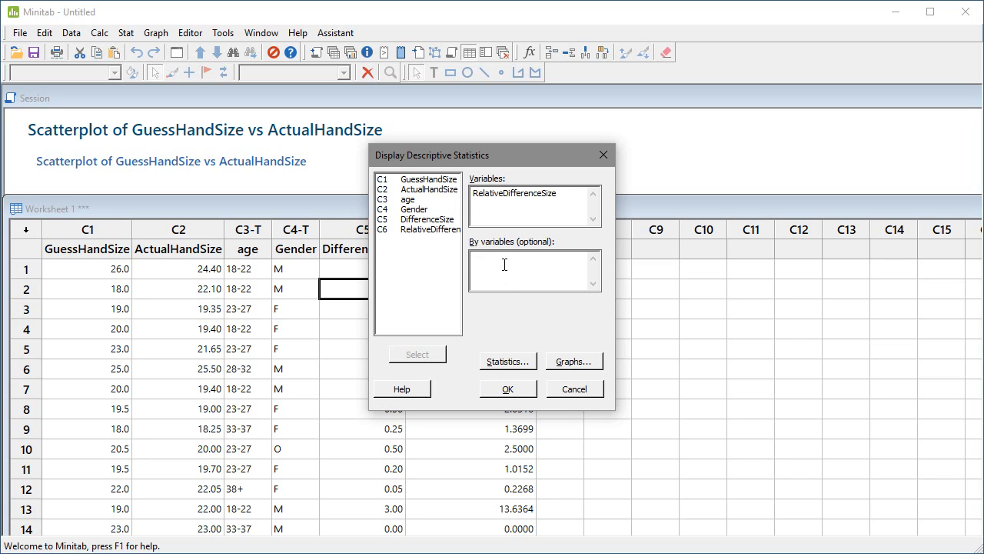
{"action": "double_click", "coordinate": [415, 209]}
{"action": "left_click", "coordinate": [507, 361]}
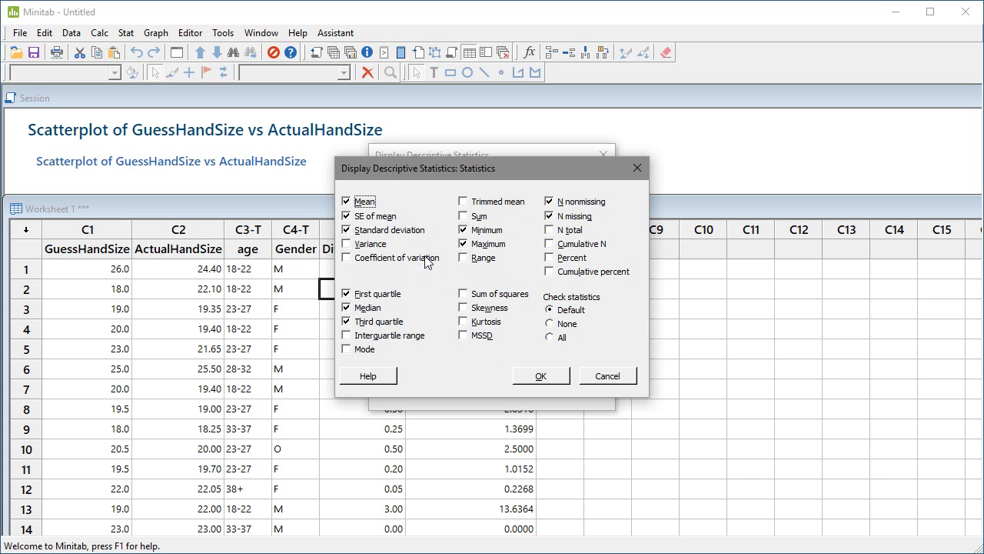
{"action": "left_click", "coordinate": [541, 375]}
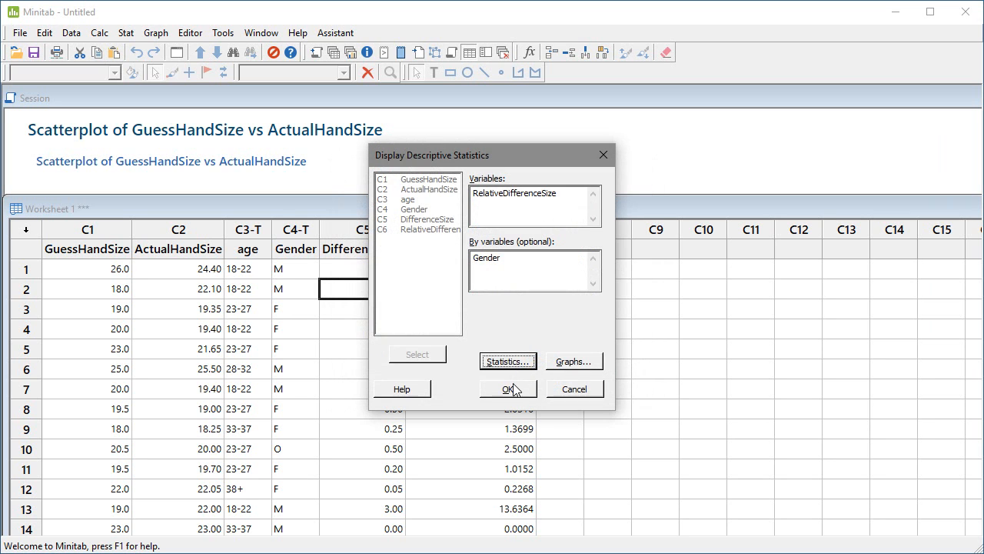
{"action": "left_click", "coordinate": [509, 389]}
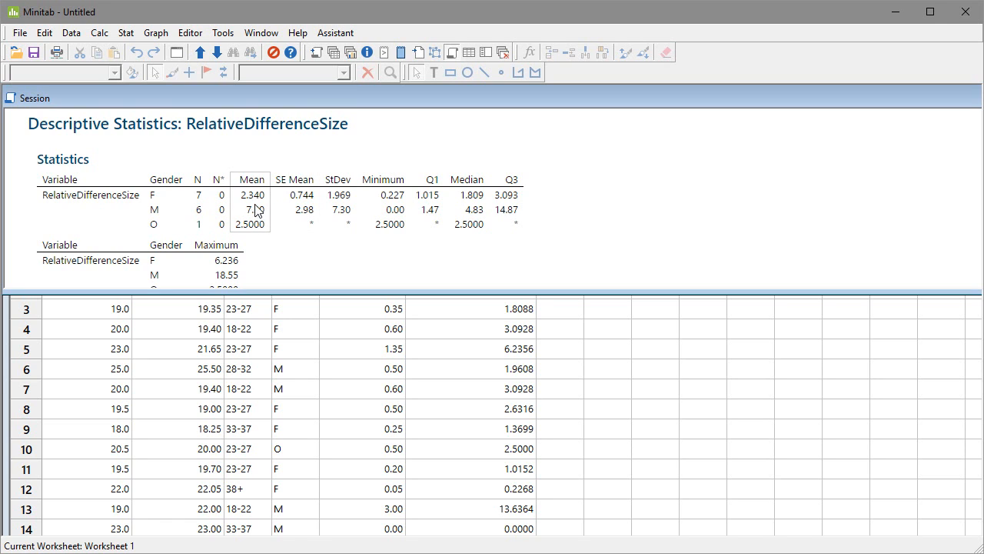
Step: Display descriptive statistics for RelativeDifferenceSize across all participants, with Gender removed as the grouping variable
{"action": "scroll", "coordinate": [301, 250], "scroll_direction": "down", "scroll_amount": 2}
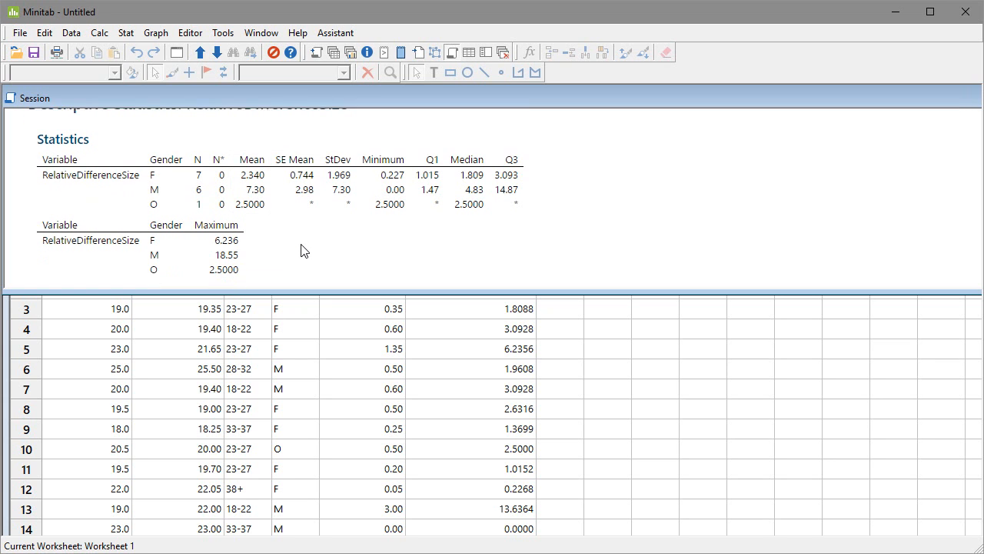
{"action": "scroll", "coordinate": [301, 252], "scroll_direction": "up", "scroll_amount": 3}
{"action": "scroll", "coordinate": [301, 252], "scroll_direction": "down", "scroll_amount": 3}
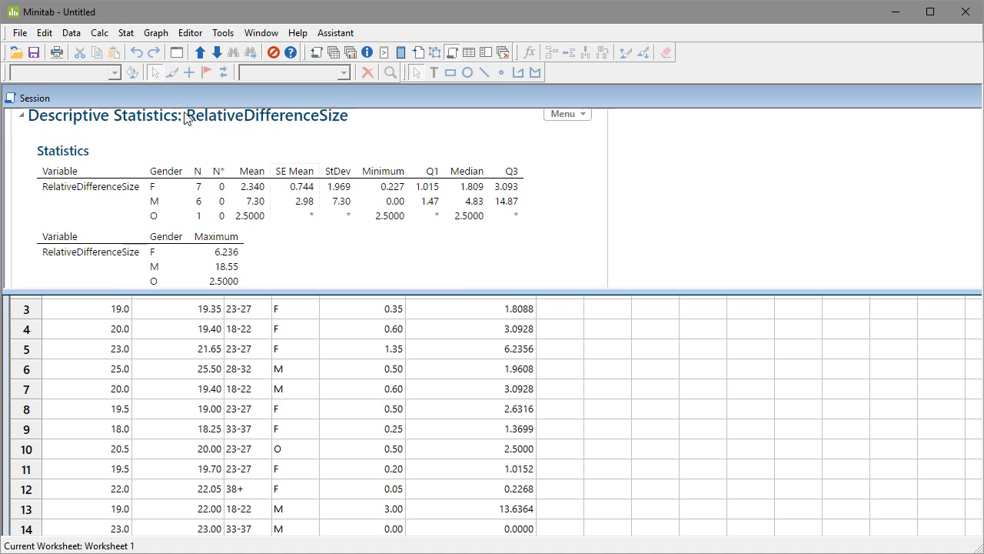
{"action": "left_click", "coordinate": [126, 33]}
{"action": "mouse_move", "coordinate": [141, 53]}
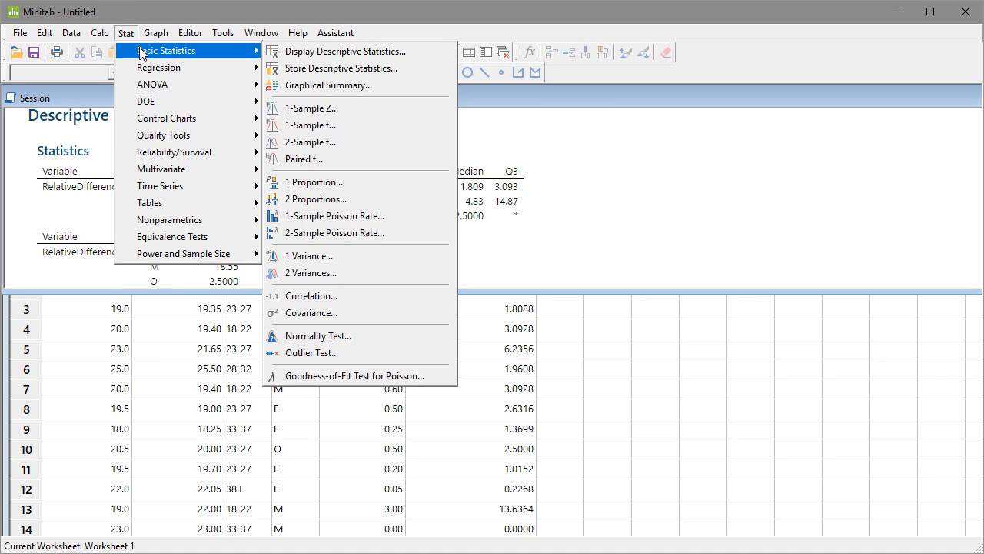
{"action": "left_click", "coordinate": [306, 57]}
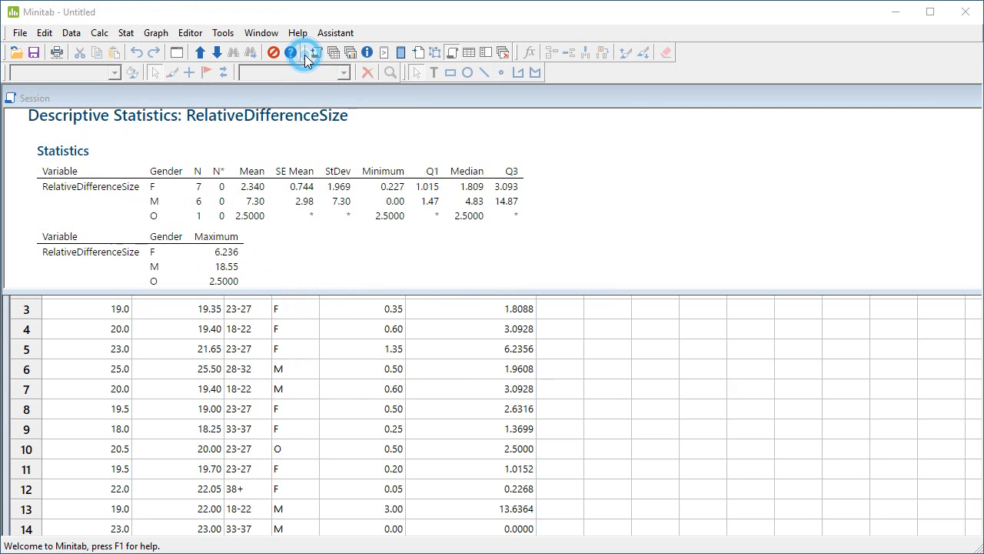
{"action": "double_click", "coordinate": [505, 257]}
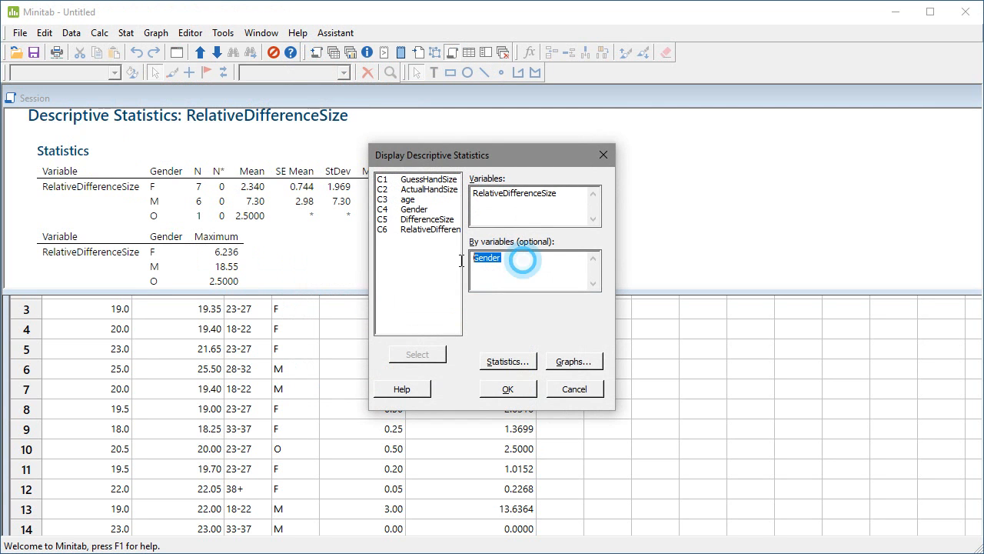
{"action": "key", "text": "Delete"}
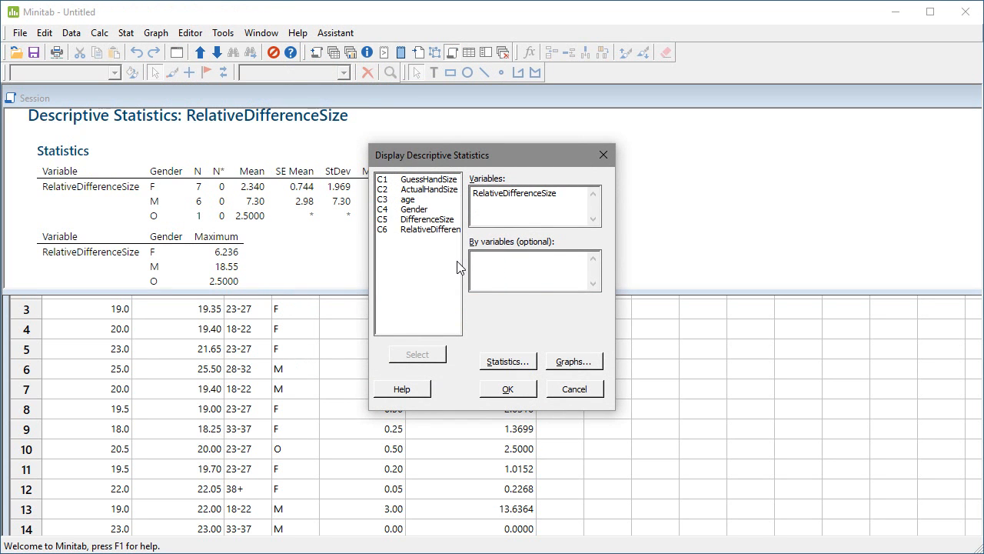
{"action": "left_click", "coordinate": [508, 389]}
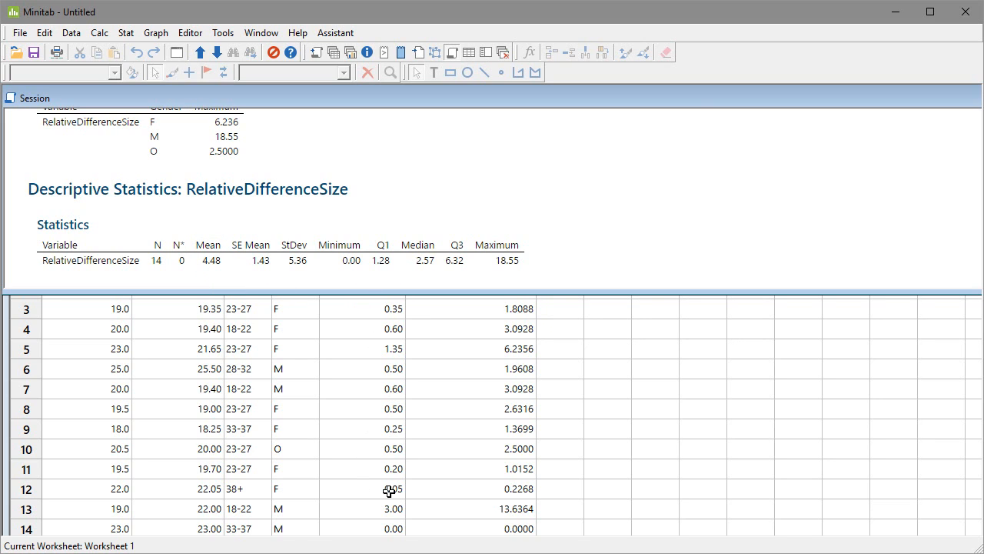
Step: Compare the statistics grouped by gender with the overall statistics for RelativeDifferenceSize in the session output
{"action": "scroll", "coordinate": [285, 175], "scroll_direction": "up", "scroll_amount": 2}
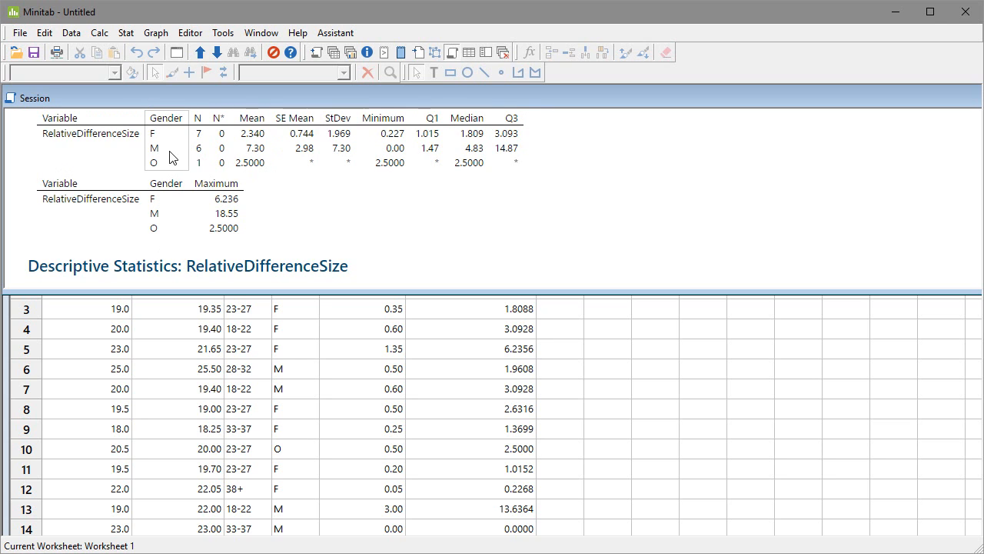
{"action": "scroll", "coordinate": [302, 214], "scroll_direction": "down", "scroll_amount": 2}
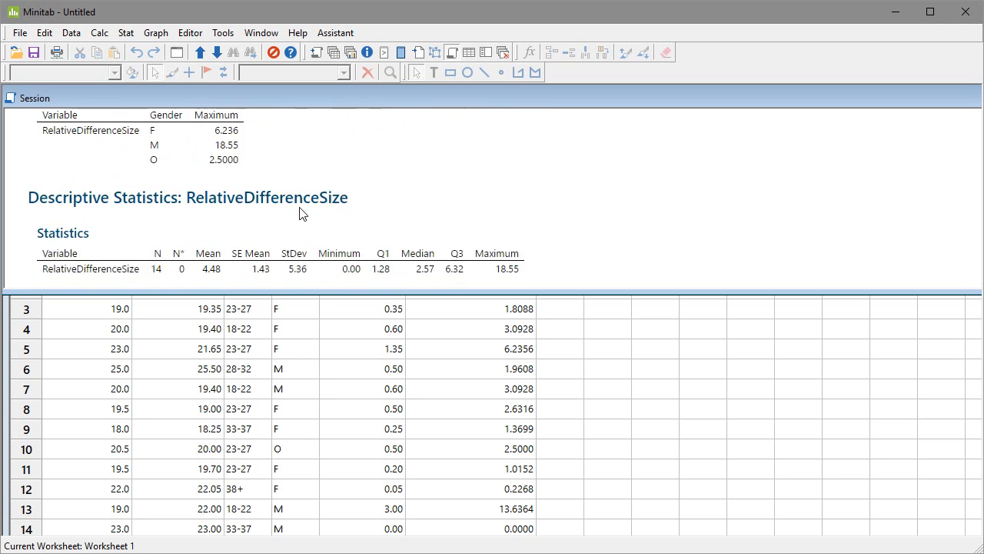
{"action": "scroll", "coordinate": [296, 231], "scroll_direction": "up", "scroll_amount": 2}
{"action": "scroll", "coordinate": [277, 258], "scroll_direction": "down", "scroll_amount": 2}
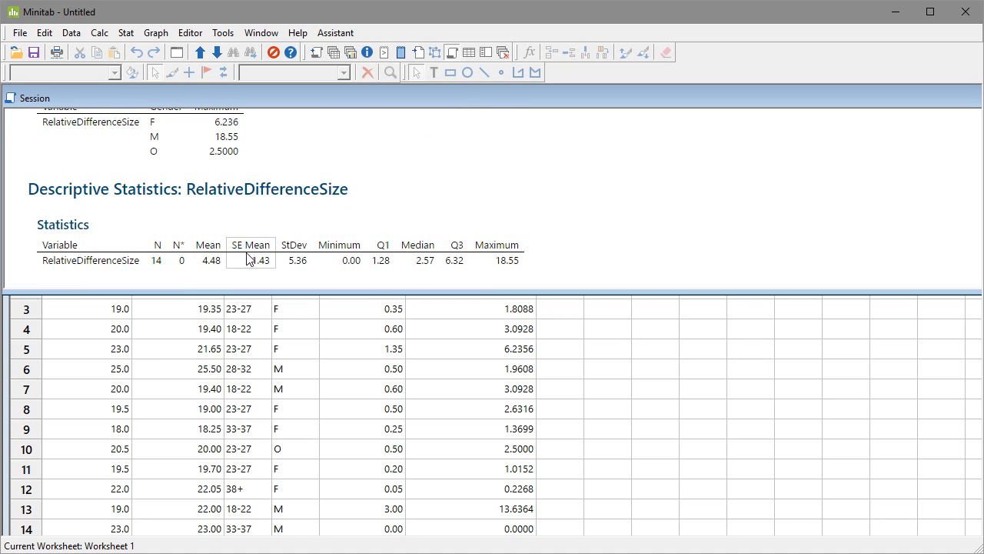
{"action": "scroll", "coordinate": [250, 259], "scroll_direction": "up", "scroll_amount": 4}
{"action": "scroll", "coordinate": [253, 248], "scroll_direction": "down", "scroll_amount": 1}
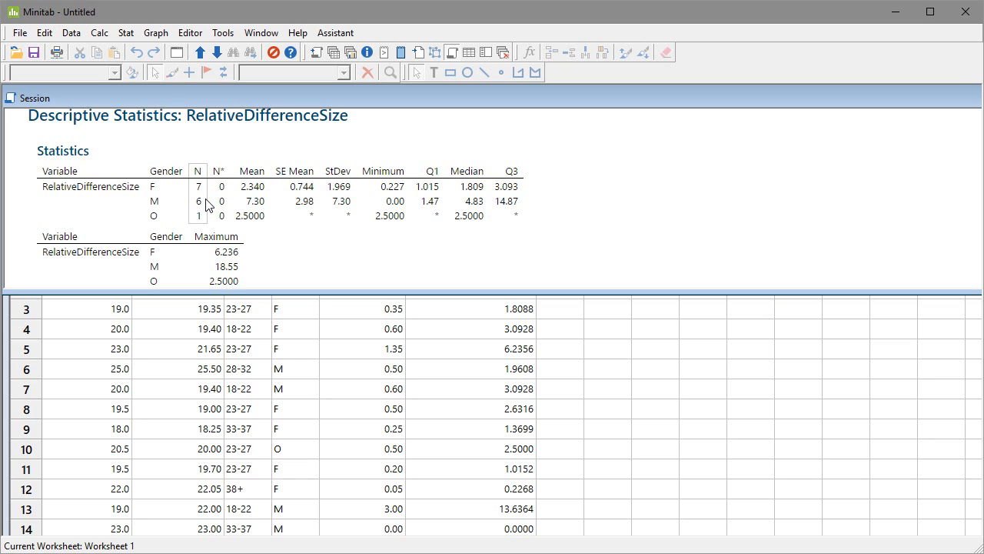
Step: Tally the age variable with counts, percents, cumulative counts and cumulative percents
{"action": "left_click", "coordinate": [125, 33]}
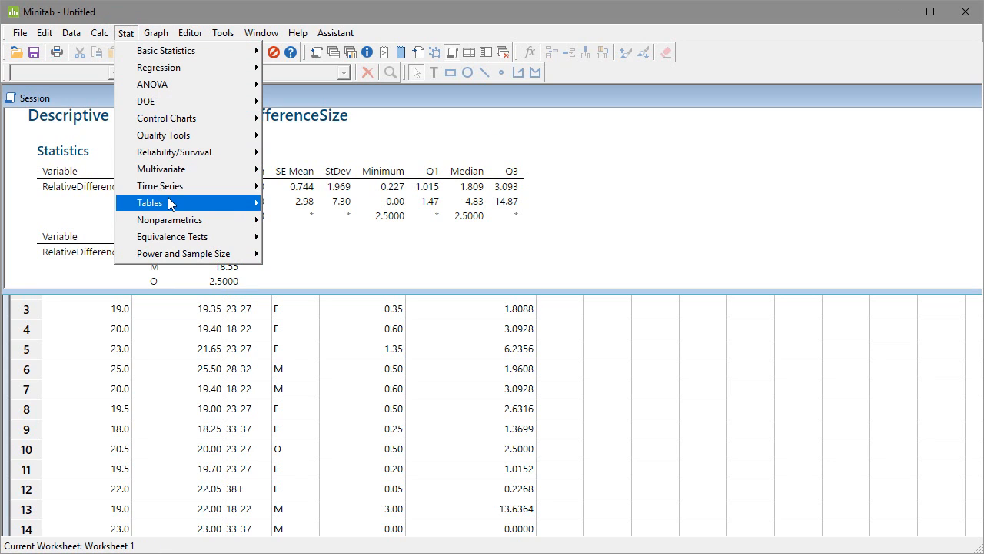
{"action": "mouse_move", "coordinate": [204, 204]}
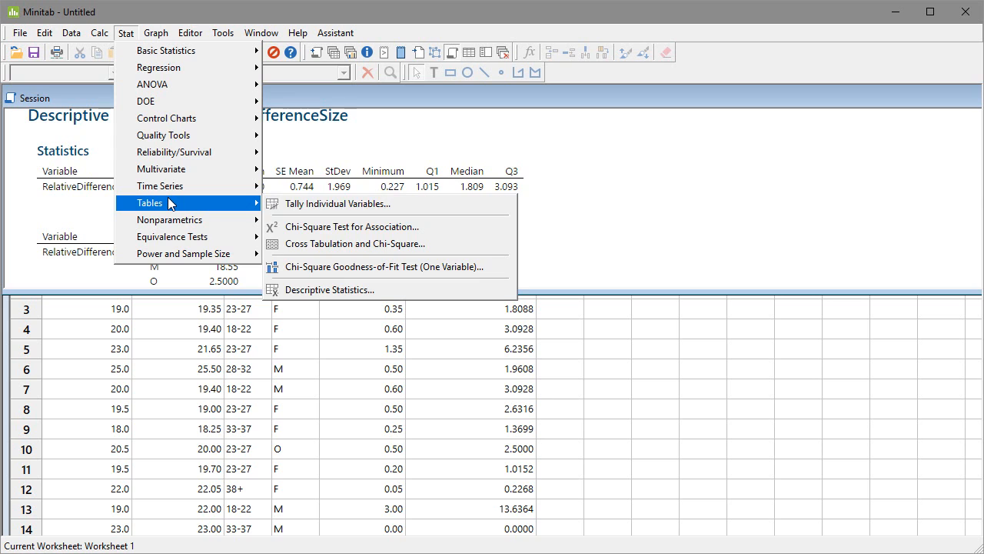
{"action": "left_click", "coordinate": [320, 205]}
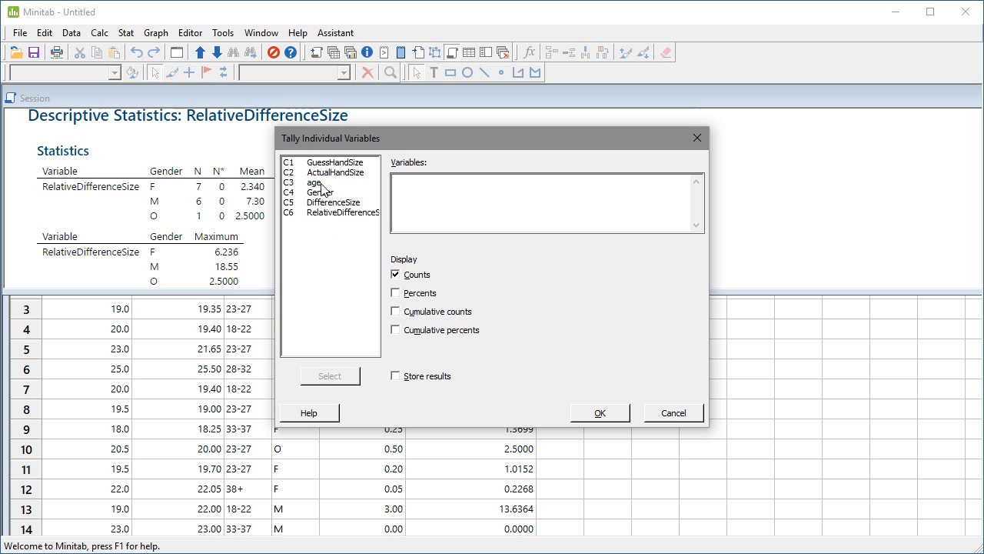
{"action": "double_click", "coordinate": [321, 183]}
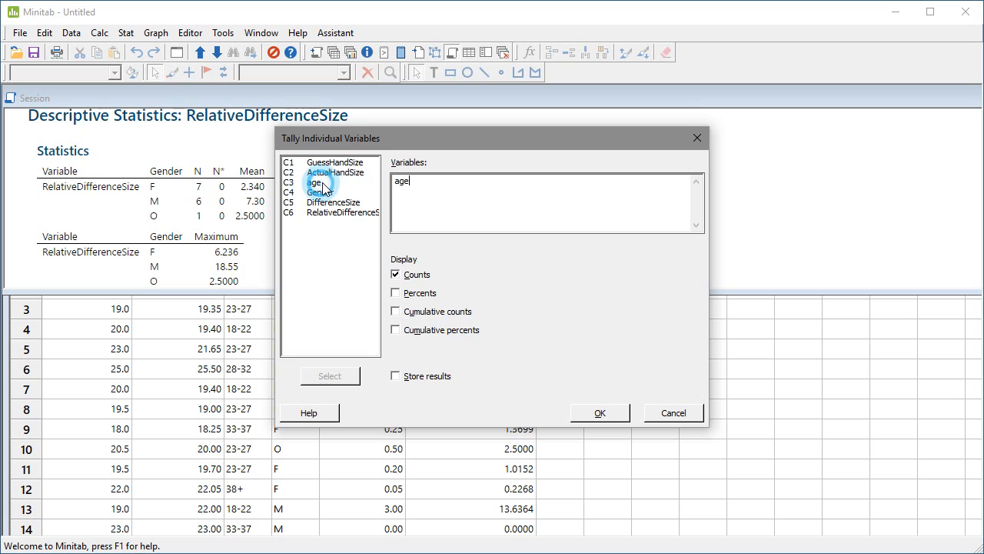
{"action": "left_click", "coordinate": [396, 294]}
{"action": "left_click", "coordinate": [396, 312]}
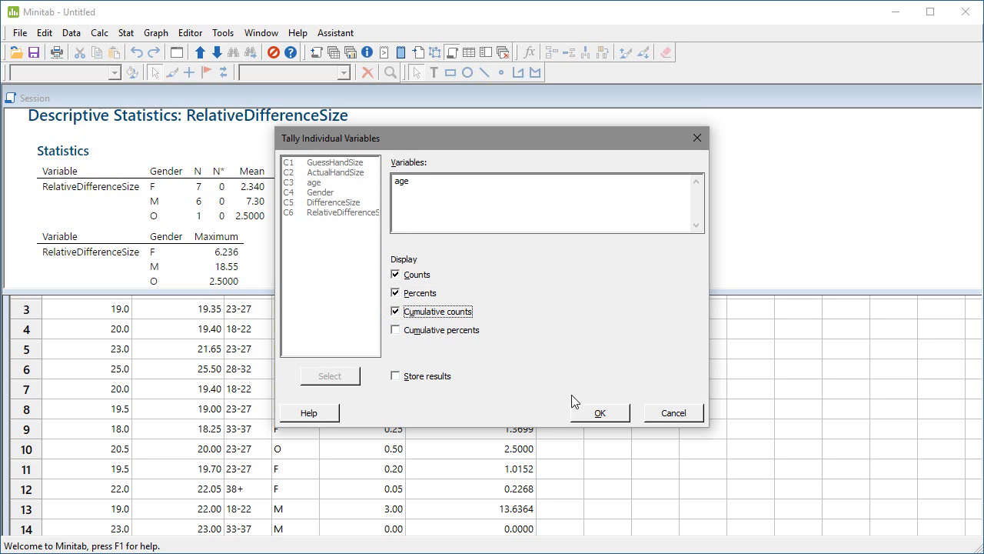
{"action": "left_click", "coordinate": [396, 329]}
{"action": "left_click", "coordinate": [599, 413]}
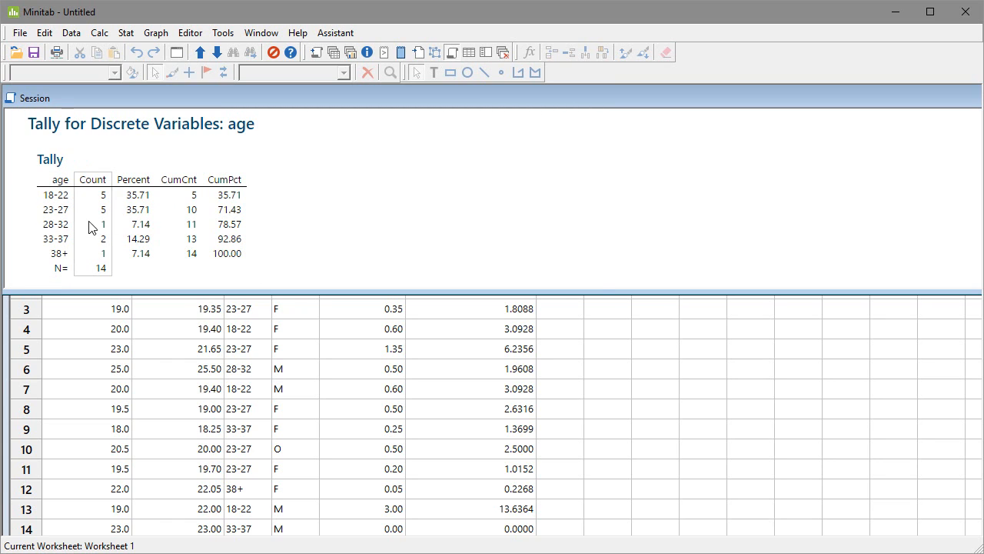
Step: Tally the Gender variable in place of age, keeping counts, percents, cumulative counts and cumulative percents
{"action": "left_click", "coordinate": [126, 35]}
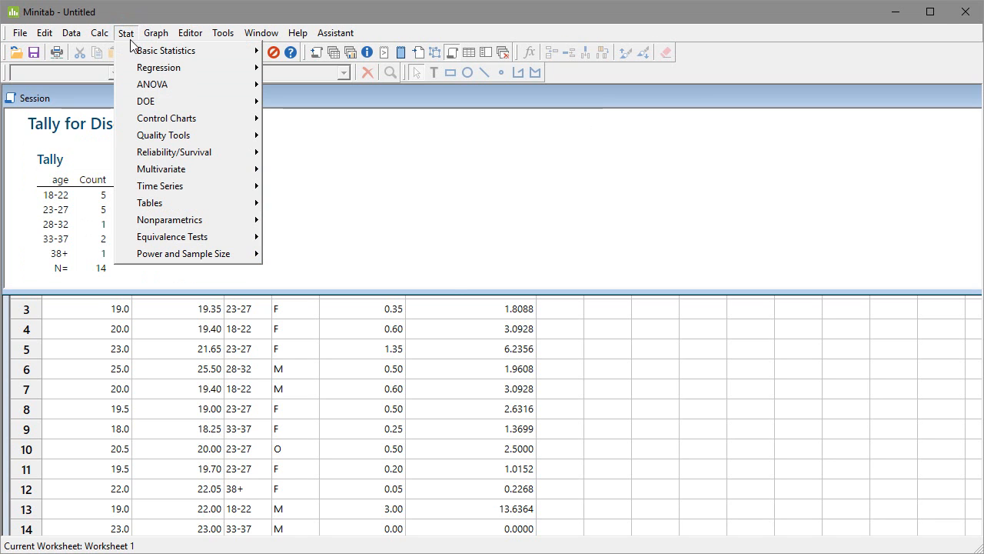
{"action": "mouse_move", "coordinate": [138, 51]}
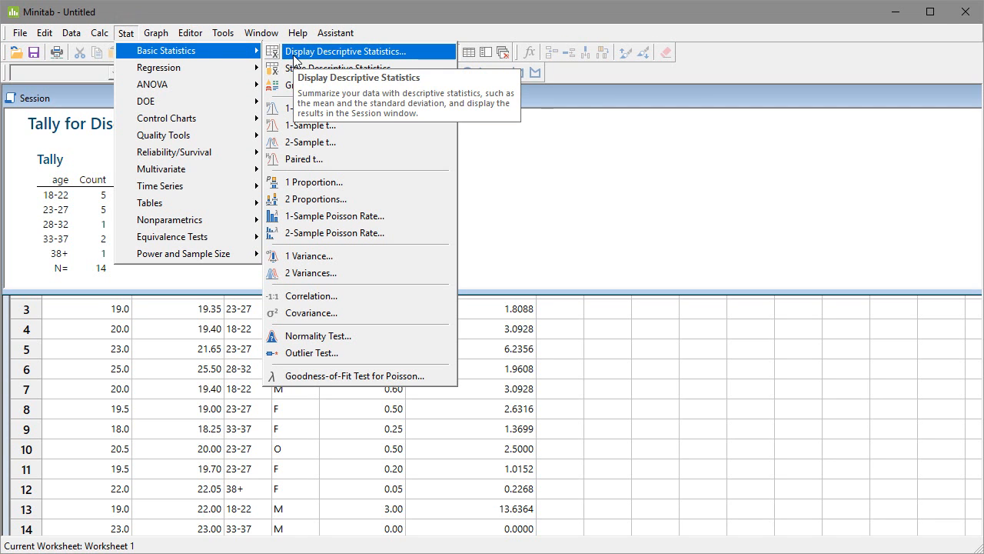
{"action": "mouse_move", "coordinate": [171, 204]}
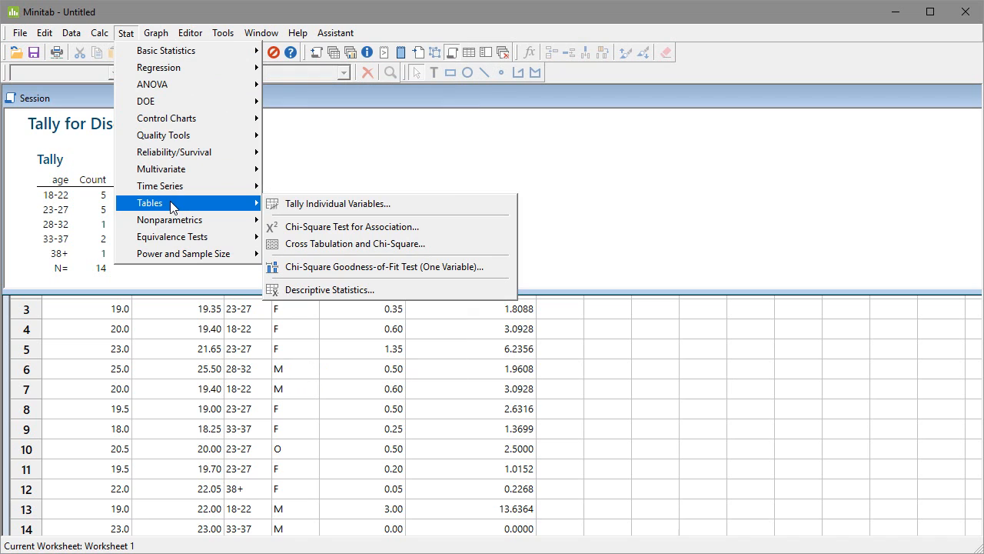
{"action": "left_click", "coordinate": [312, 202]}
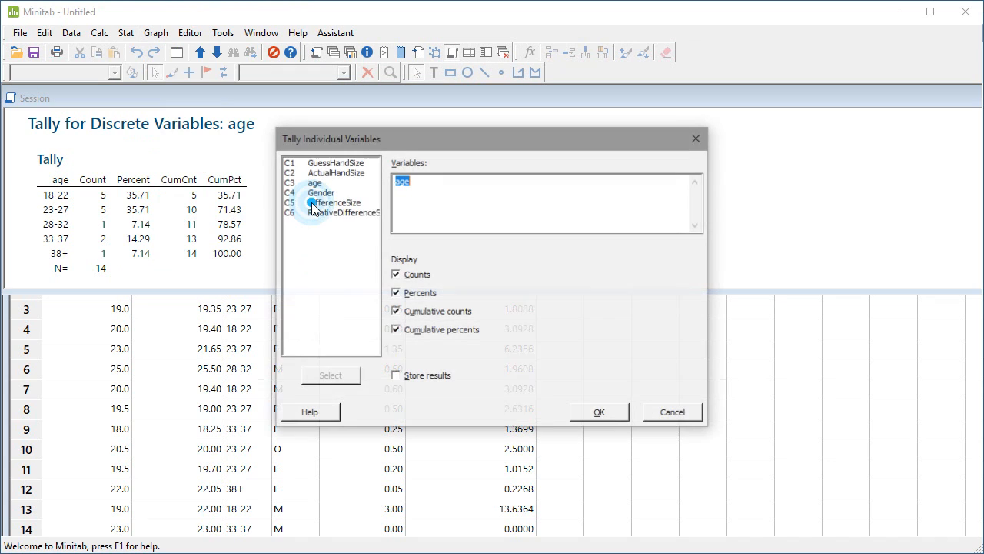
{"action": "key", "text": "Delete"}
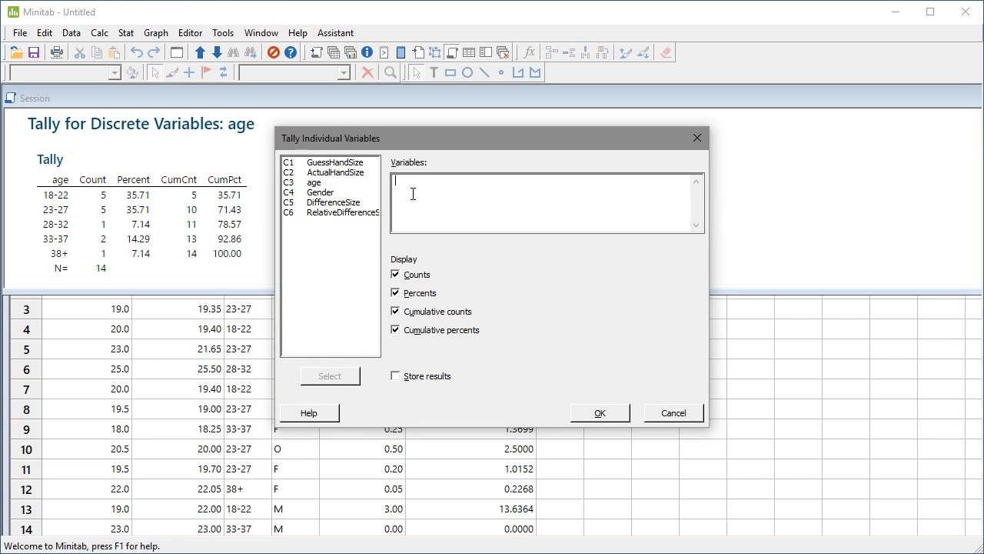
{"action": "double_click", "coordinate": [329, 194]}
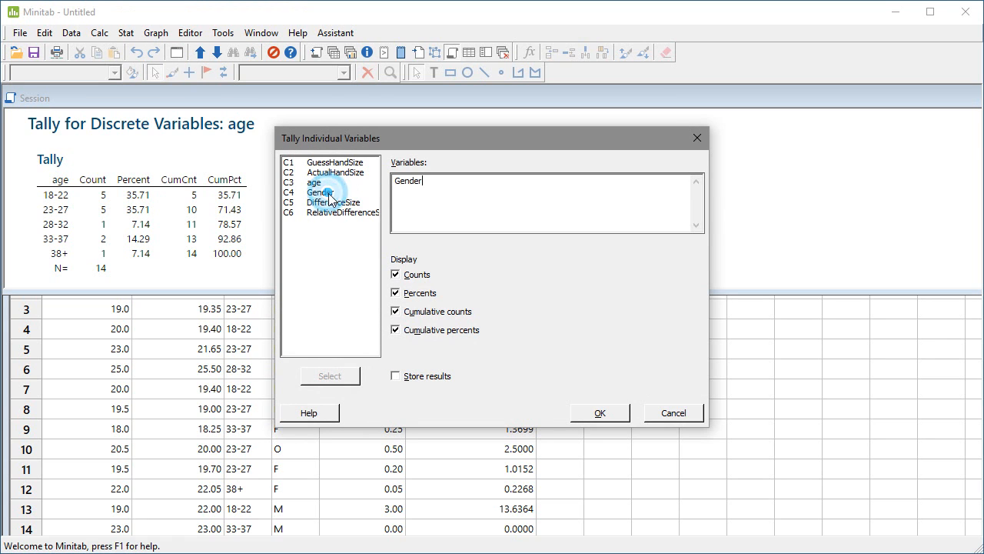
{"action": "left_click", "coordinate": [602, 413]}
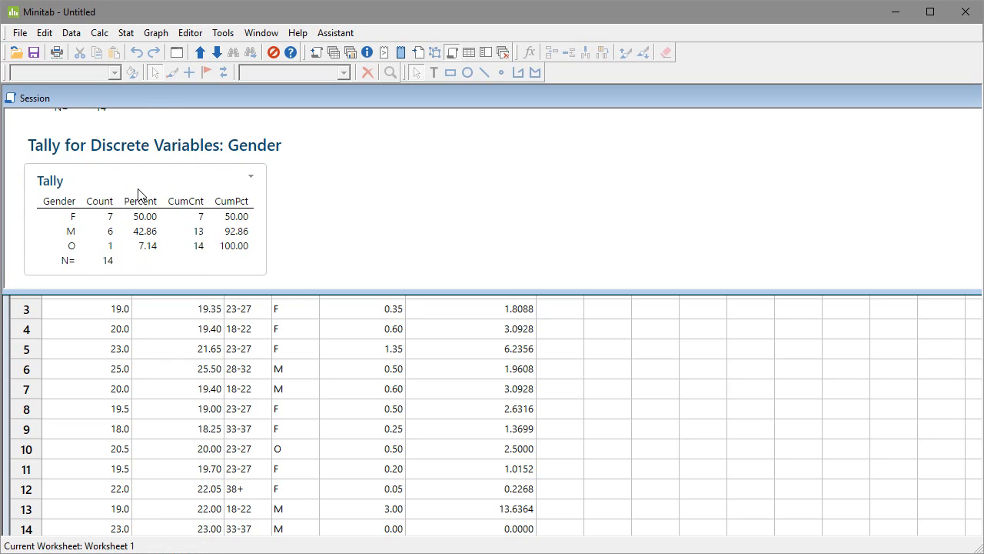
Step: Display descriptive statistics for ActualHandSize in place of RelativeDifferenceSize, without a grouping variable, and review them alongside the earlier tallies
{"action": "left_click", "coordinate": [126, 33]}
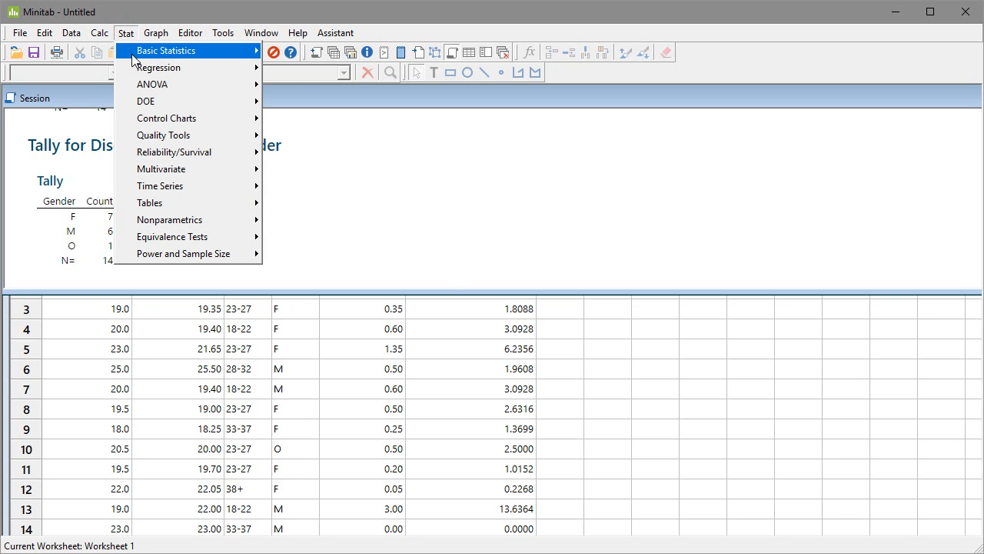
{"action": "mouse_move", "coordinate": [161, 54]}
{"action": "left_click", "coordinate": [327, 52]}
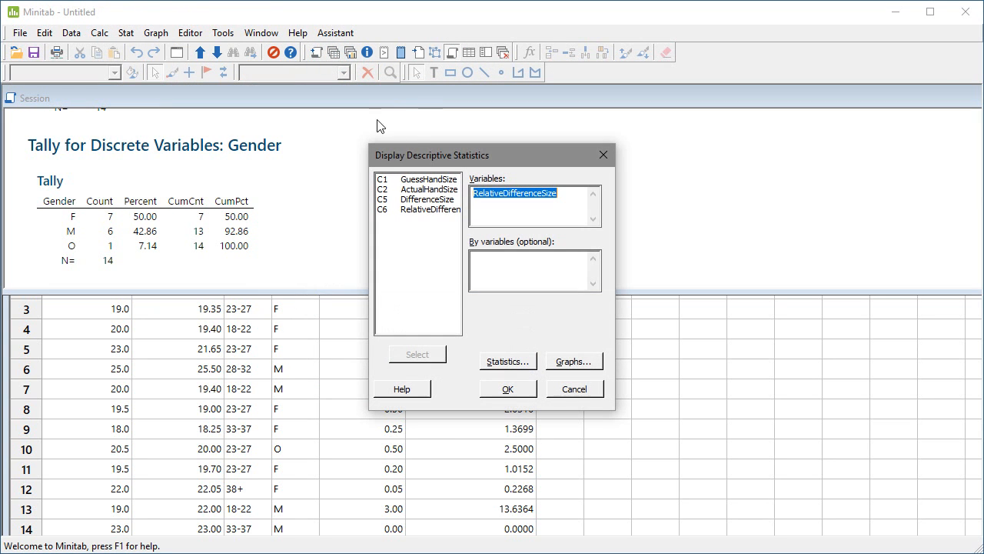
{"action": "left_click", "coordinate": [532, 219]}
{"action": "double_click", "coordinate": [569, 193]}
{"action": "key", "text": "Delete"}
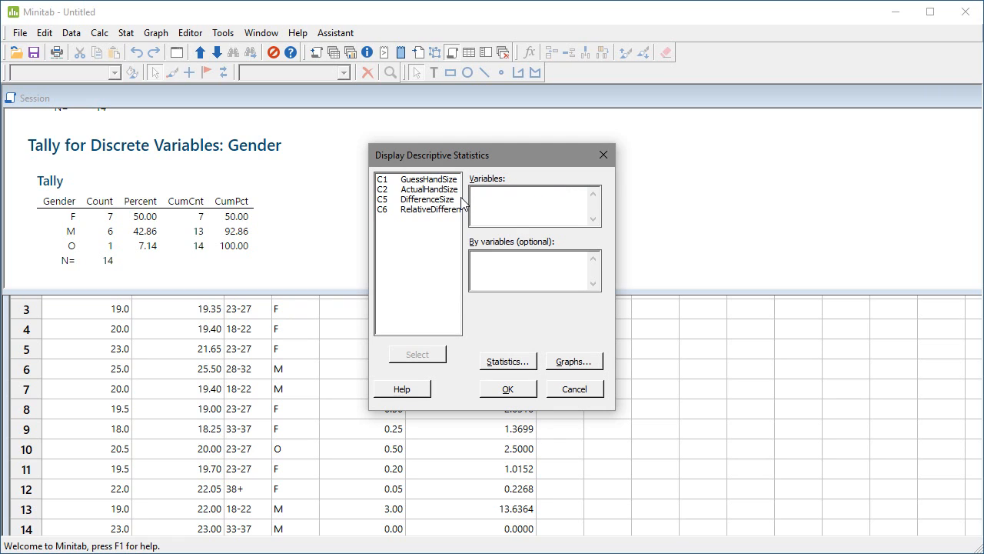
{"action": "double_click", "coordinate": [421, 189]}
{"action": "left_click", "coordinate": [511, 387]}
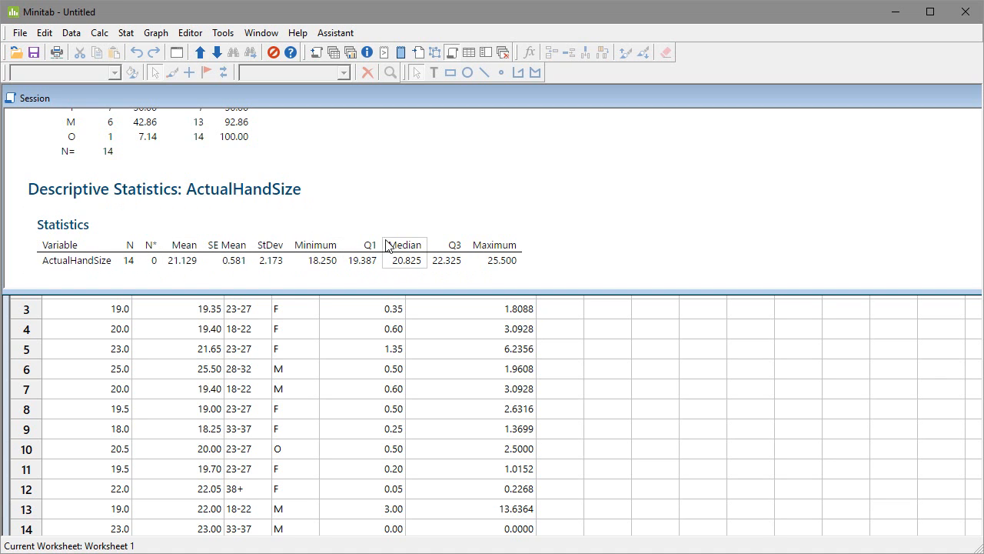
{"action": "scroll", "coordinate": [573, 254], "scroll_direction": "up", "scroll_amount": 5}
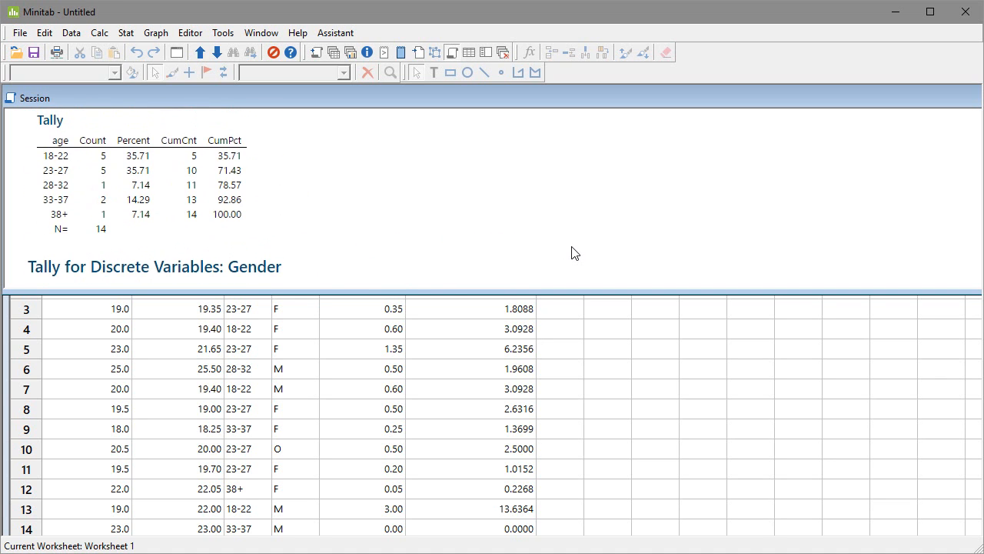
{"action": "scroll", "coordinate": [582, 259], "scroll_direction": "down", "scroll_amount": 5}
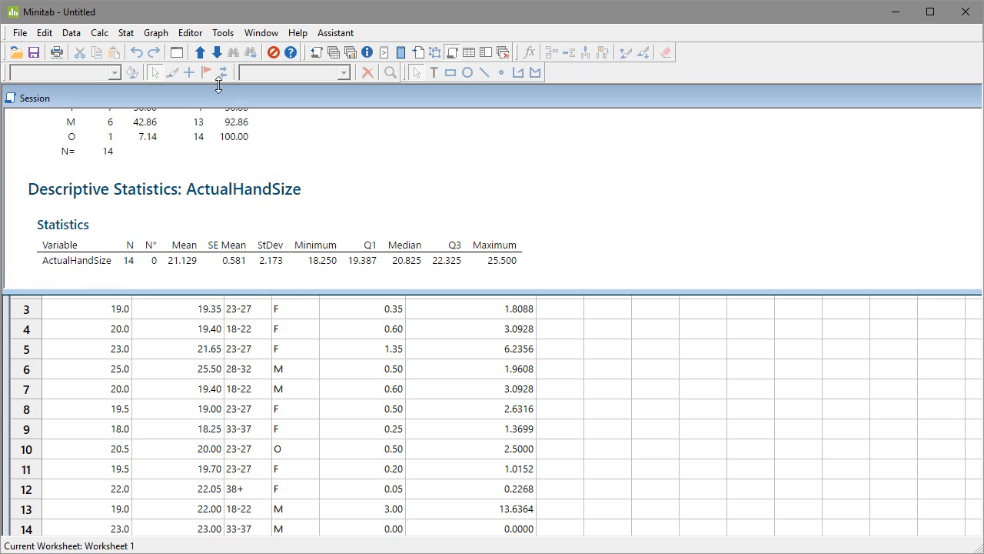
Step: Create a table of descriptive statistics with Gender for rows and age for columns
{"action": "left_click", "coordinate": [125, 32]}
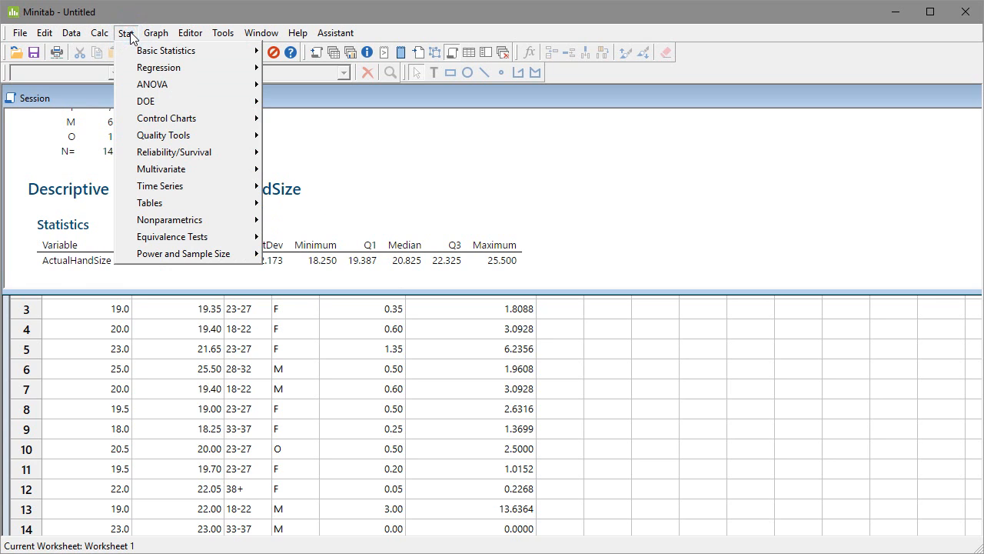
{"action": "mouse_move", "coordinate": [145, 56]}
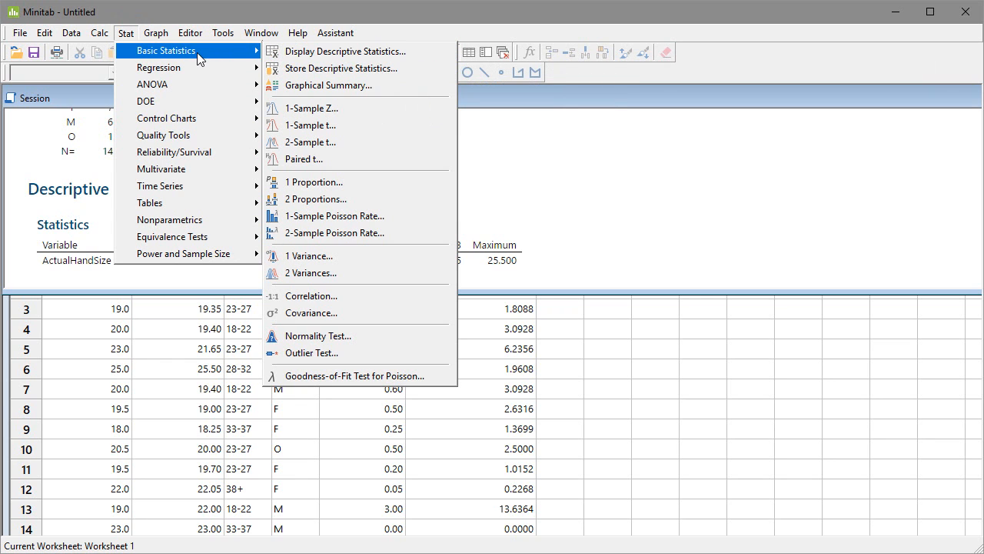
{"action": "mouse_move", "coordinate": [227, 204]}
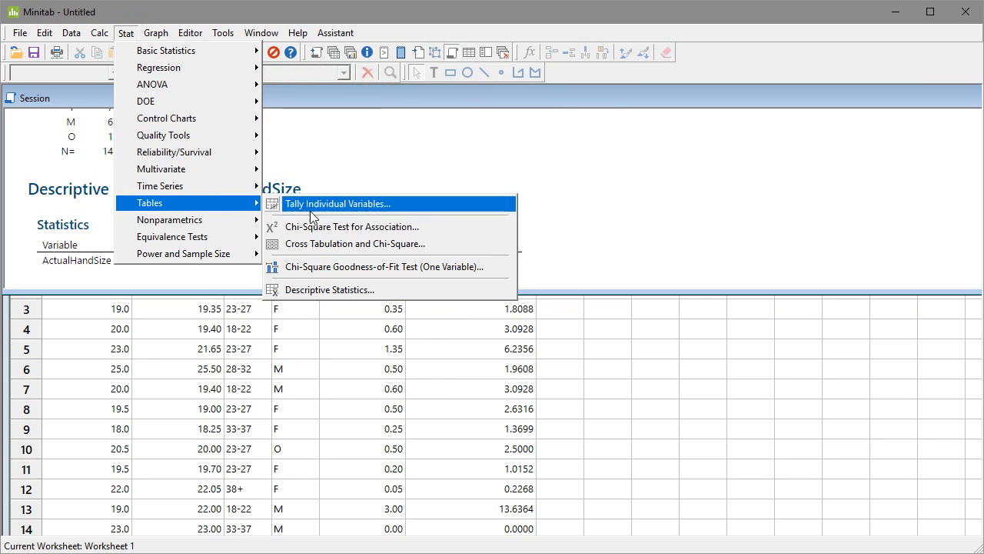
{"action": "left_click", "coordinate": [324, 292]}
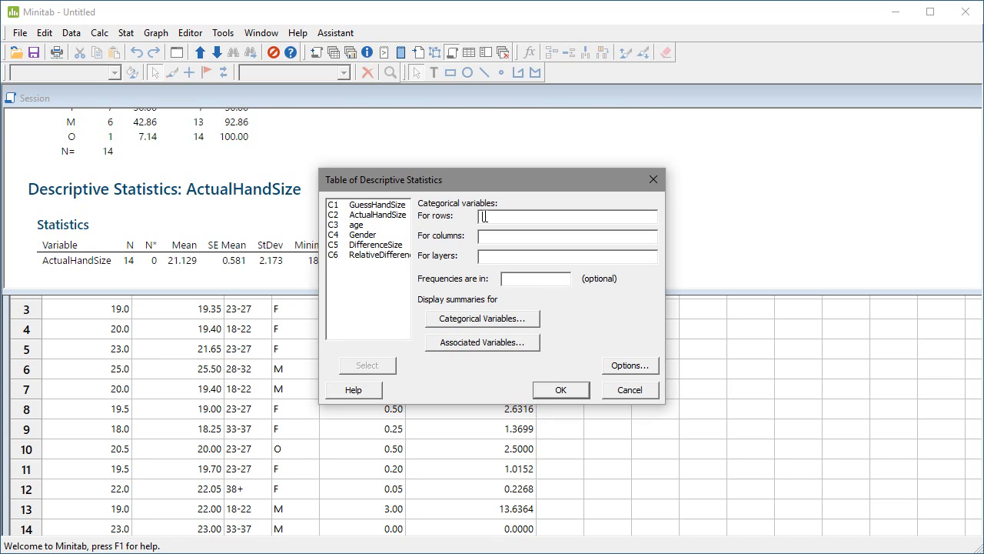
{"action": "double_click", "coordinate": [364, 235]}
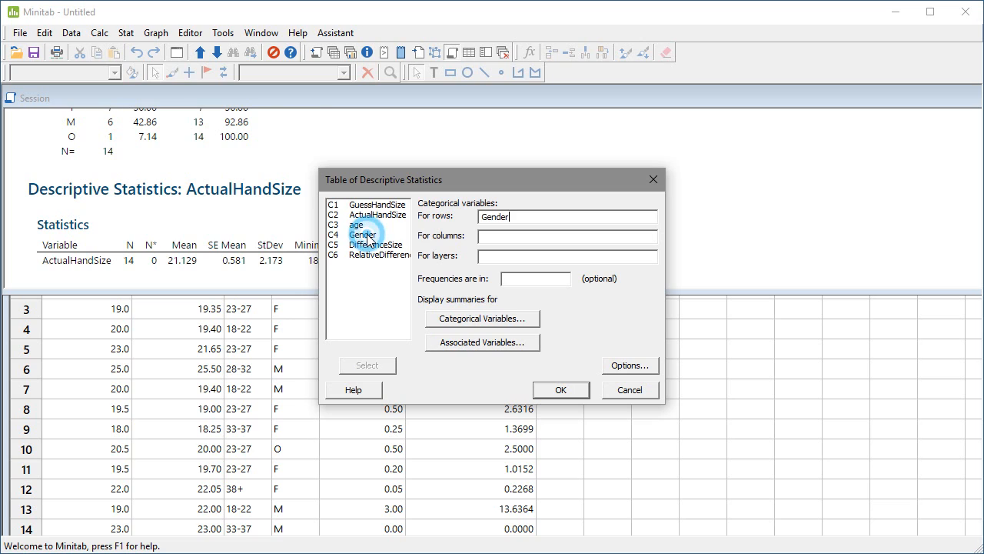
{"action": "left_click", "coordinate": [513, 239]}
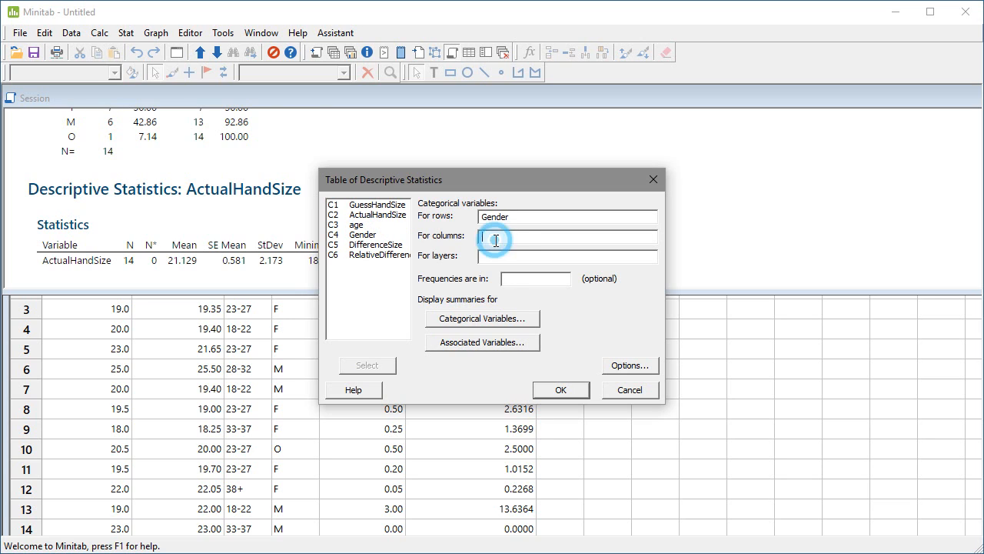
{"action": "double_click", "coordinate": [356, 225]}
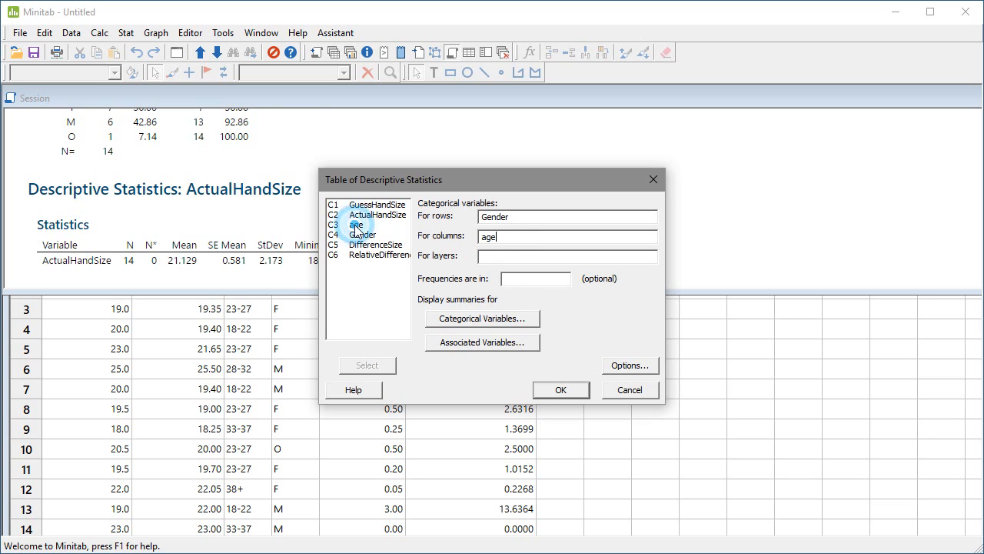
{"action": "left_click", "coordinate": [559, 390]}
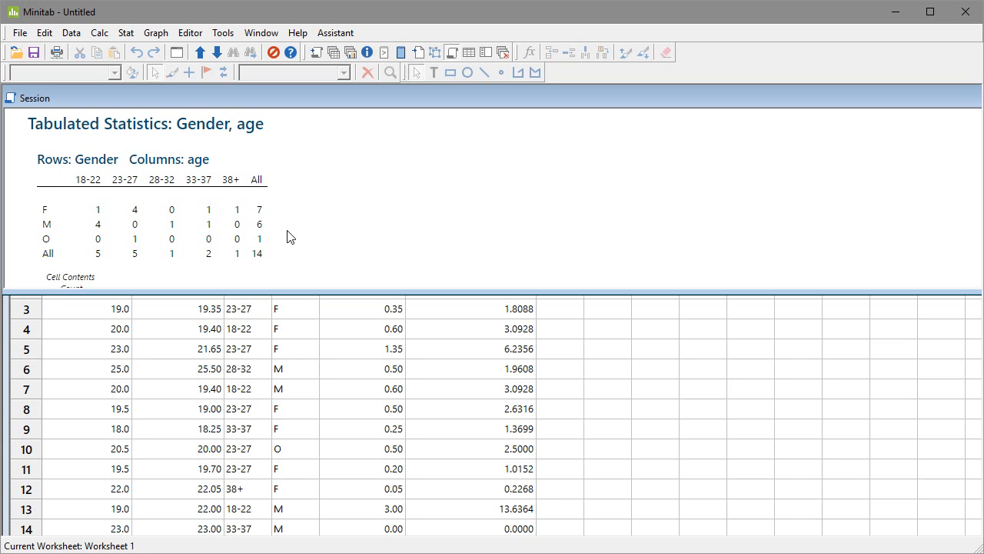
{"action": "scroll", "coordinate": [442, 250], "scroll_direction": "up", "scroll_amount": 5}
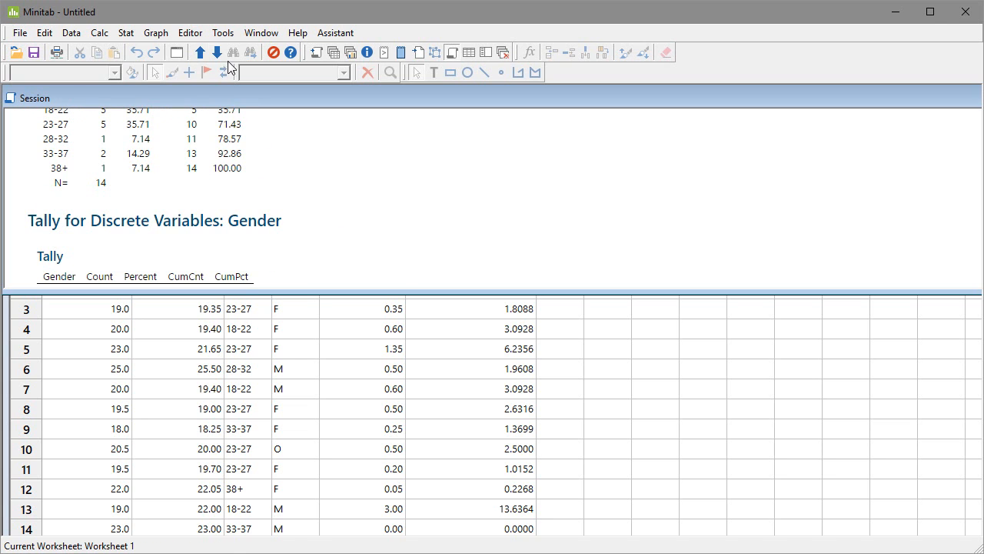
Step: Create a One Y, With Groups dotplot of RelativeDifferenceSize with Gender as the categorical grouping variable
{"action": "left_click", "coordinate": [128, 34]}
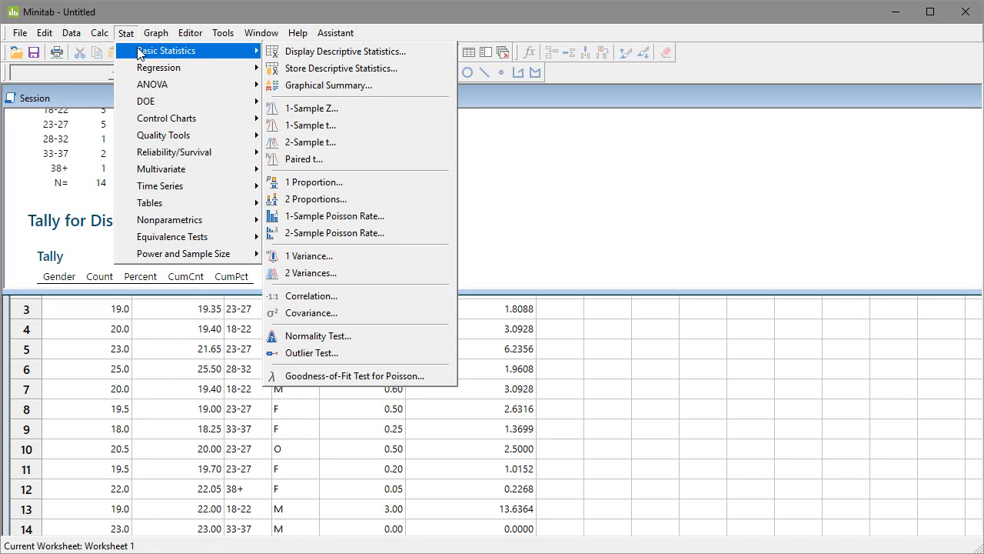
{"action": "mouse_move", "coordinate": [170, 202]}
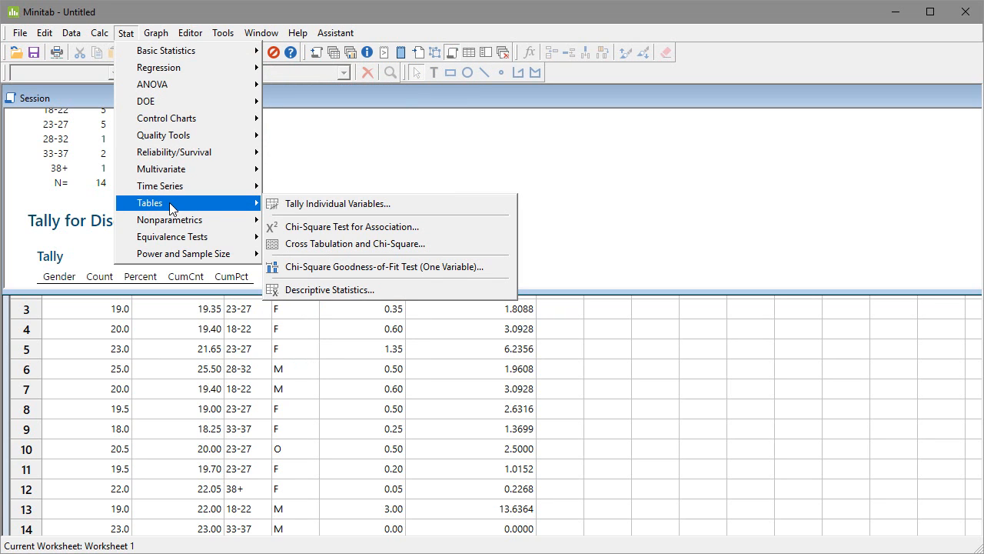
{"action": "left_click", "coordinate": [147, 36]}
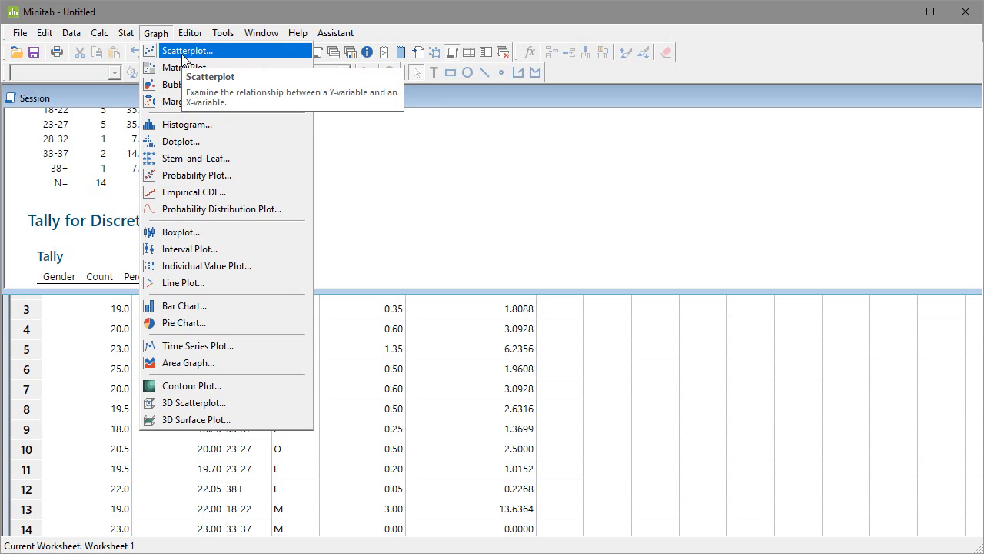
{"action": "left_click", "coordinate": [202, 142]}
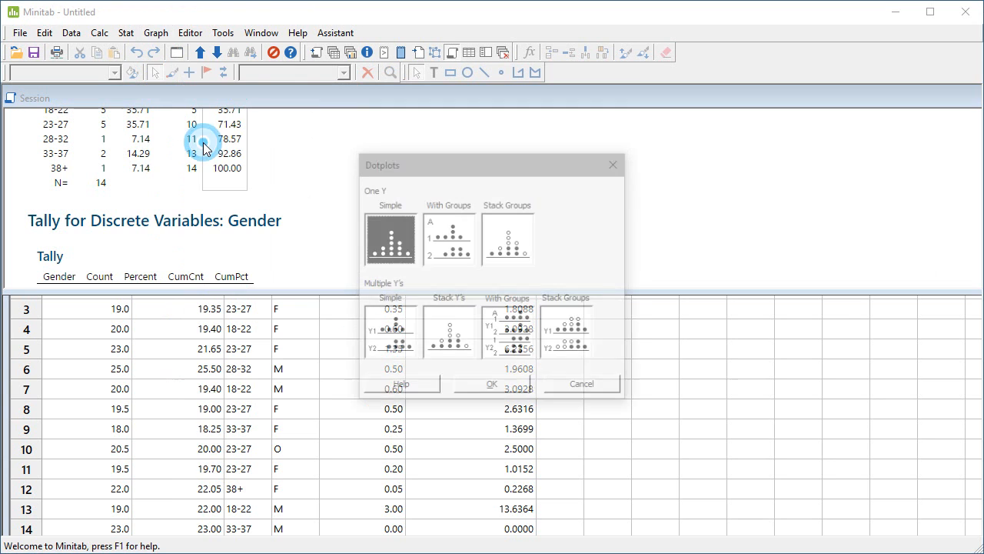
{"action": "left_click", "coordinate": [458, 247]}
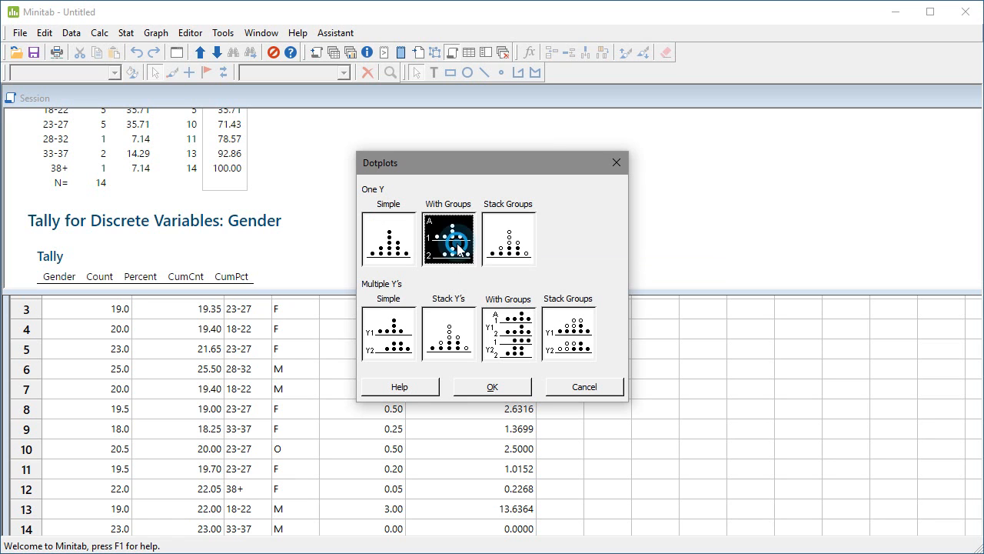
{"action": "left_click", "coordinate": [494, 388]}
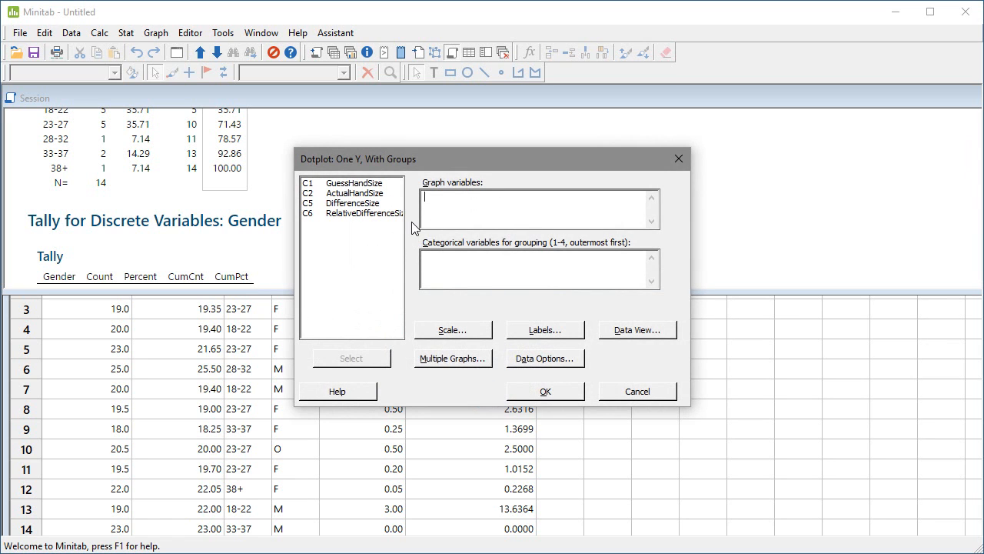
{"action": "double_click", "coordinate": [367, 214]}
{"action": "left_click", "coordinate": [436, 265]}
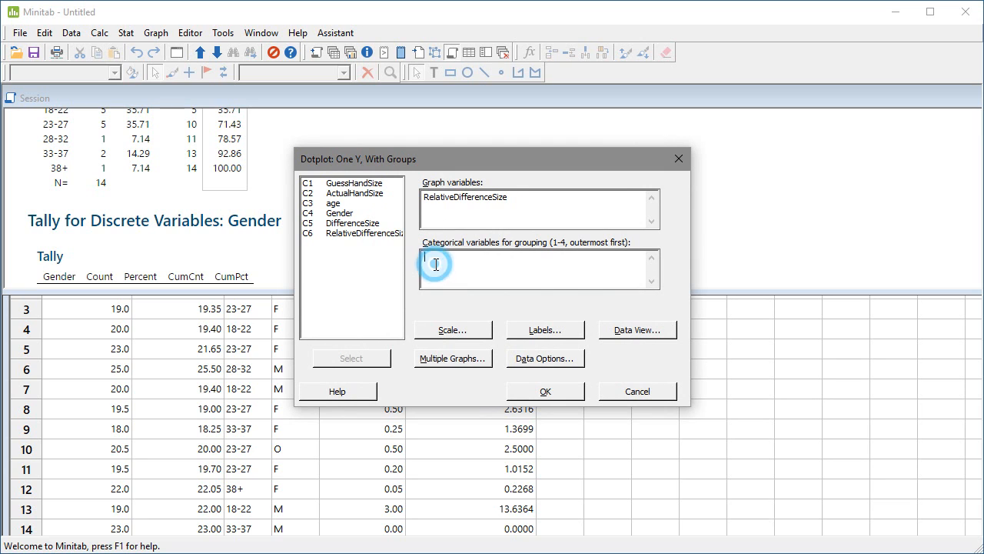
{"action": "left_click", "coordinate": [350, 219]}
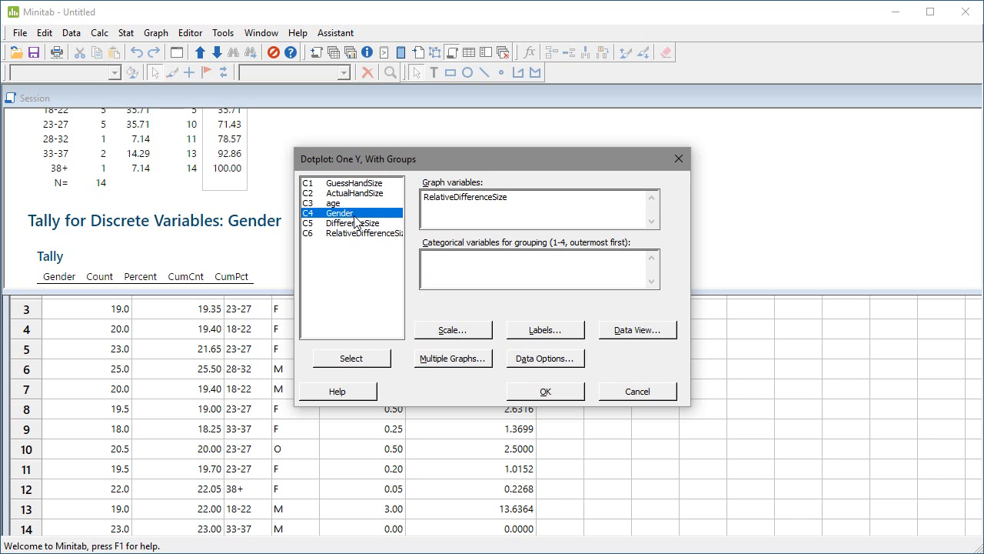
{"action": "double_click", "coordinate": [349, 220]}
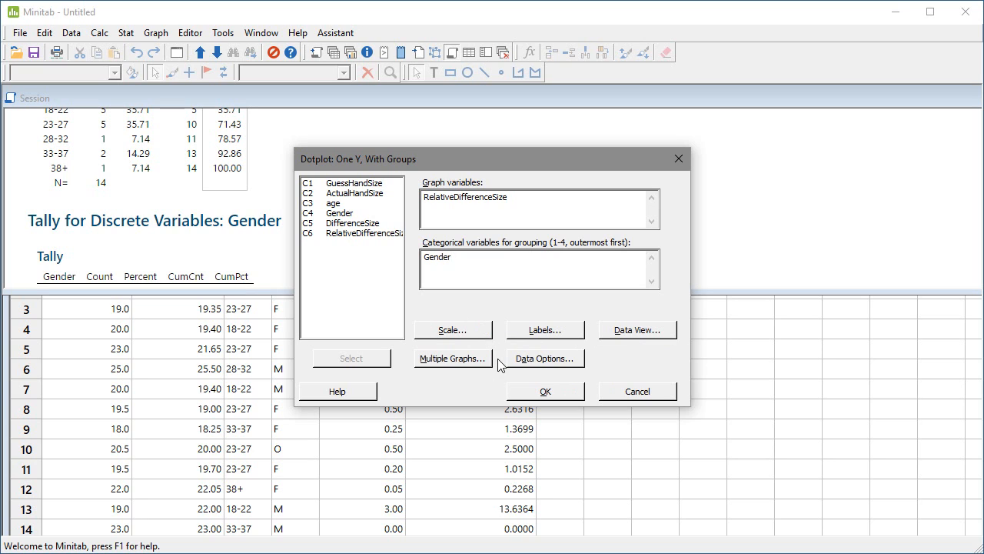
{"action": "left_click", "coordinate": [553, 390]}
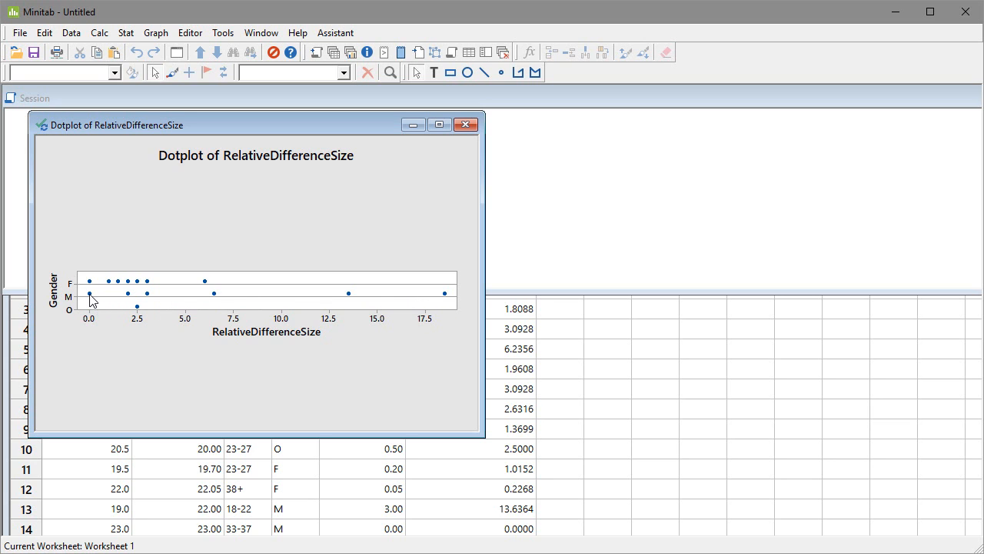
Step: Compare the dotplot of RelativeDifferenceSize by gender with the tallies and the descriptive statistics for each gender
{"action": "mouse_move", "coordinate": [90, 295]}
{"action": "mouse_move", "coordinate": [443, 294]}
{"action": "mouse_move", "coordinate": [560, 246]}
{"action": "left_click", "coordinate": [694, 170]}
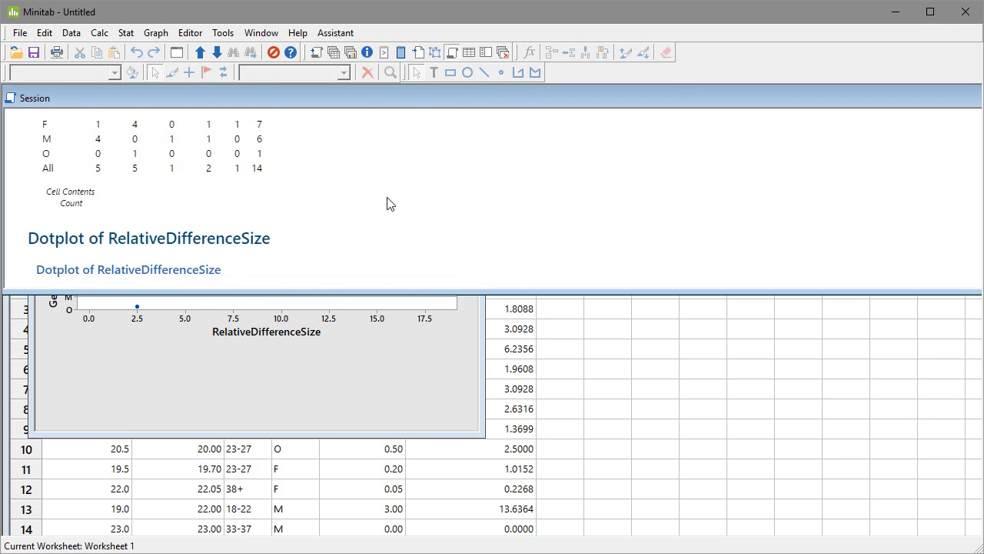
{"action": "scroll", "coordinate": [376, 208], "scroll_direction": "up", "scroll_amount": 5}
{"action": "scroll", "coordinate": [376, 209], "scroll_direction": "up", "scroll_amount": 4}
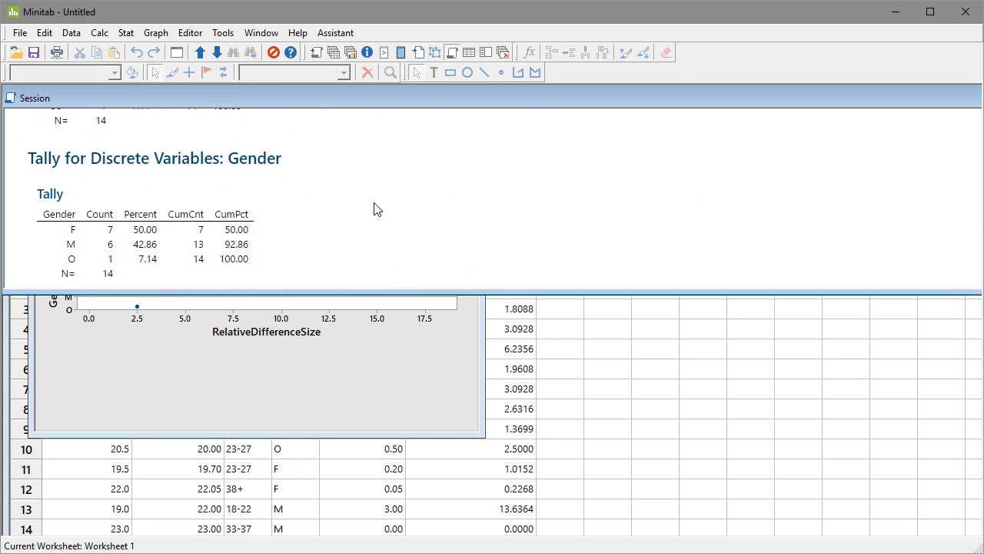
{"action": "scroll", "coordinate": [376, 209], "scroll_direction": "up", "scroll_amount": 8}
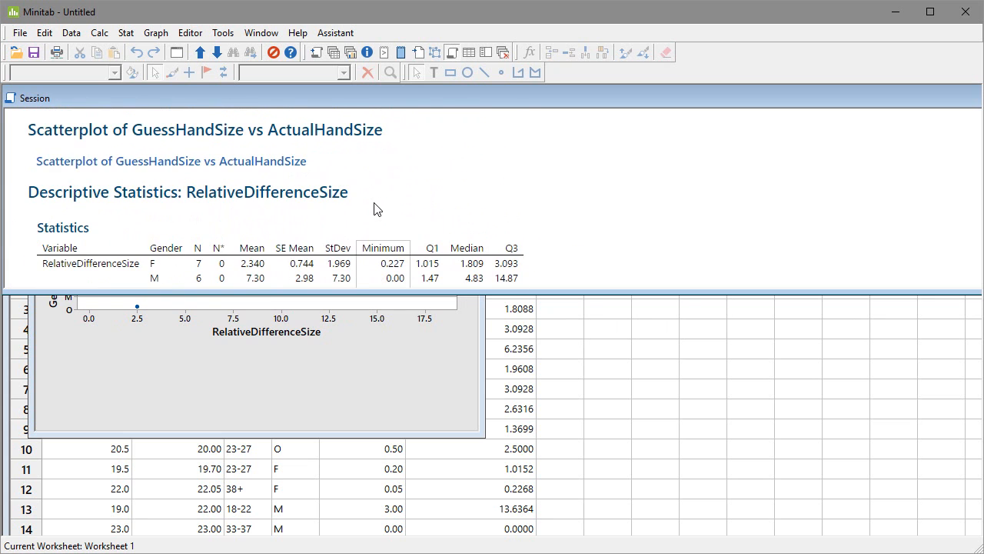
{"action": "scroll", "coordinate": [376, 208], "scroll_direction": "down", "scroll_amount": 2}
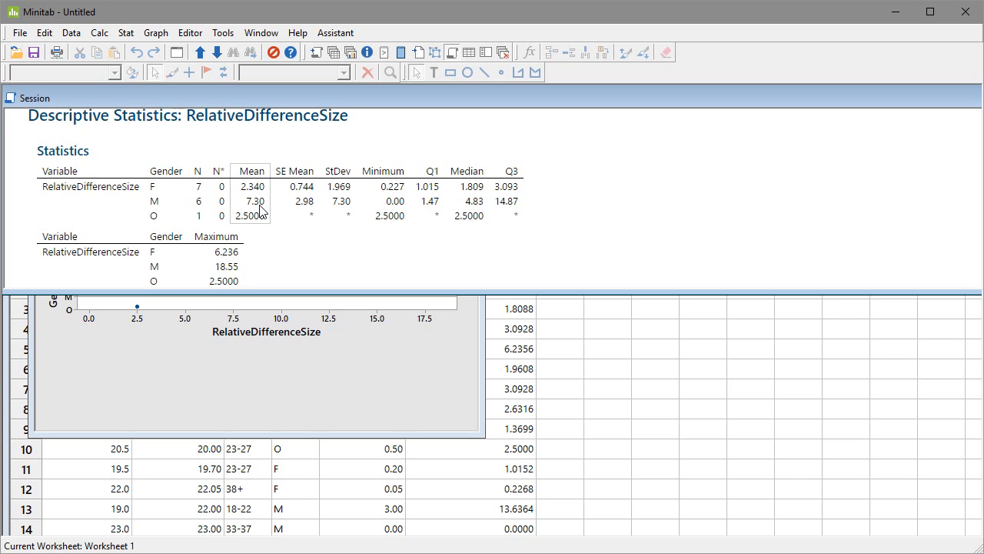
{"action": "left_click", "coordinate": [347, 350]}
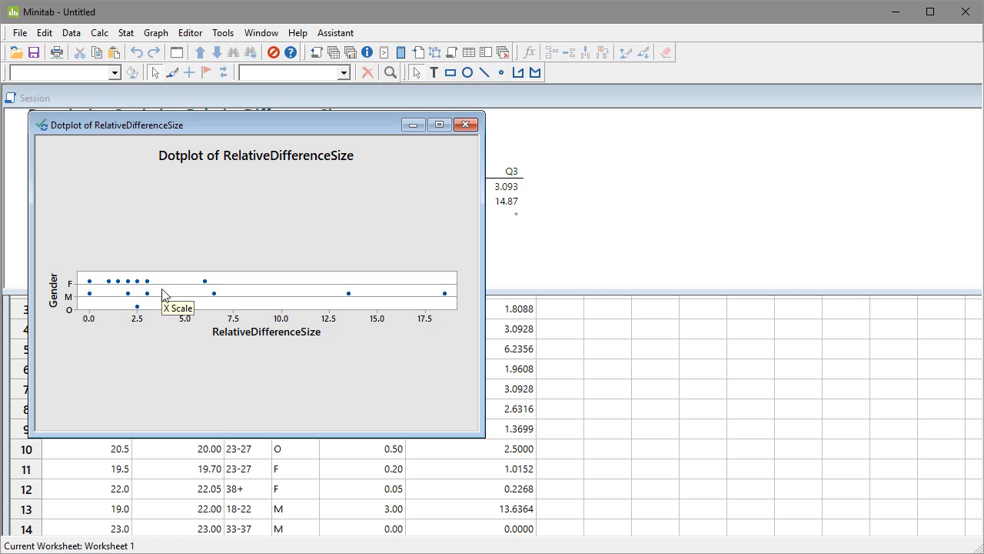
{"action": "left_click", "coordinate": [219, 209]}
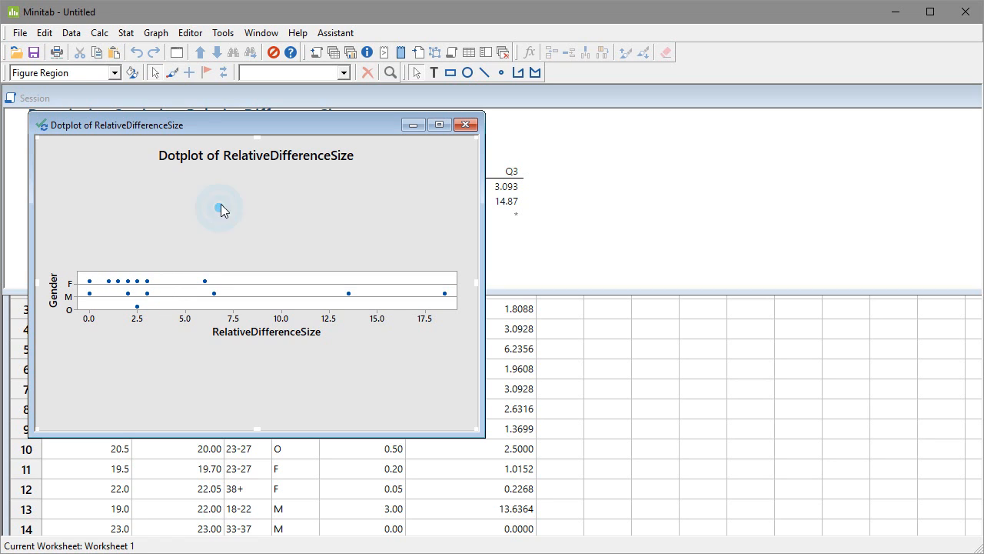
{"action": "left_click", "coordinate": [157, 34]}
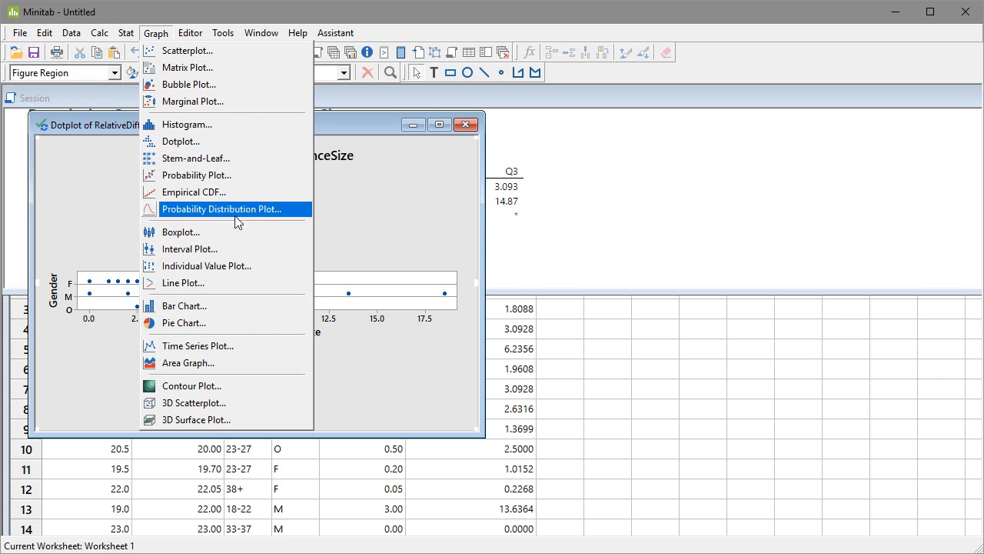
{"action": "mouse_move", "coordinate": [225, 37]}
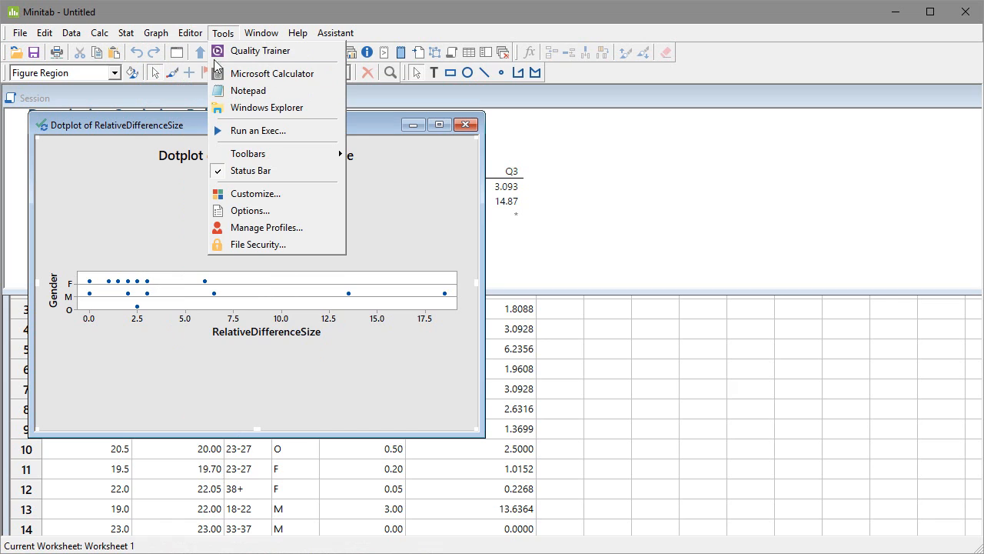
{"action": "mouse_move", "coordinate": [162, 35]}
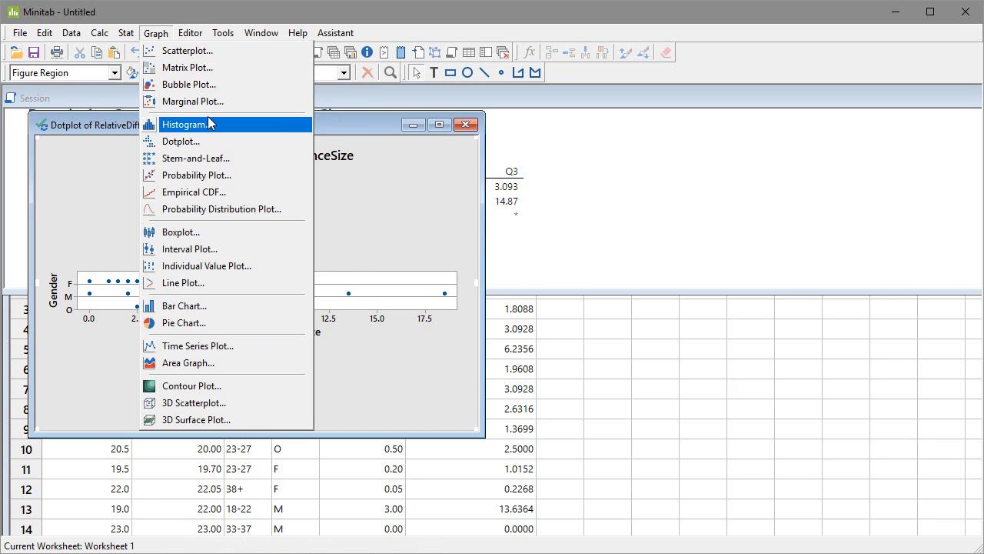
{"action": "left_click", "coordinate": [425, 191]}
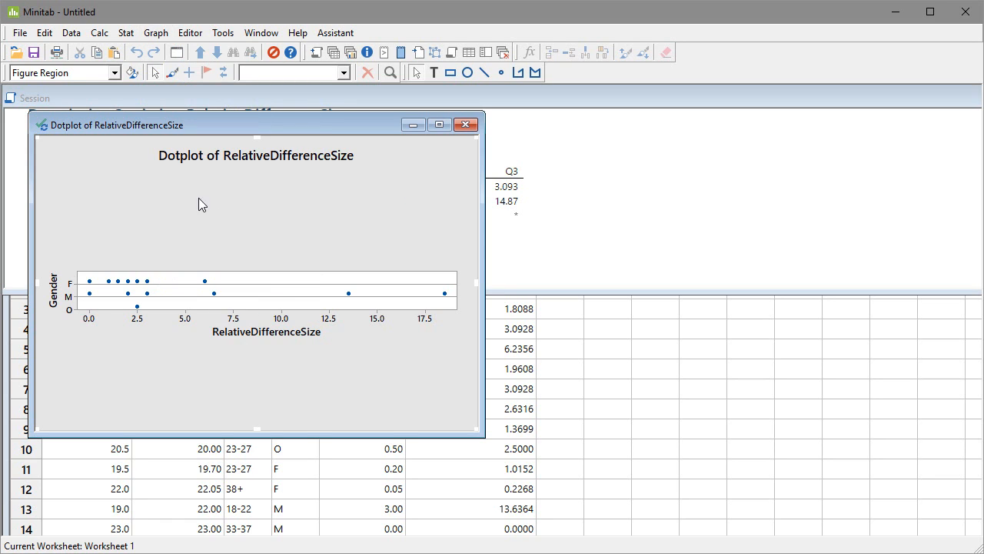
Step: Minimize the RelativeDifferenceSize dotplot window, keeping the graph in the project
{"action": "left_click", "coordinate": [466, 126]}
{"action": "left_click", "coordinate": [634, 326]}
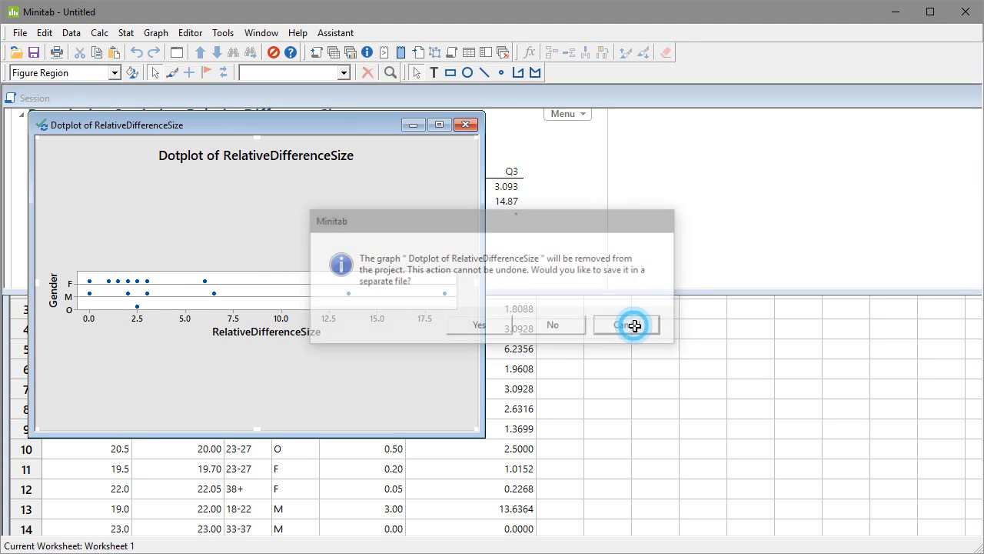
{"action": "left_click", "coordinate": [410, 125]}
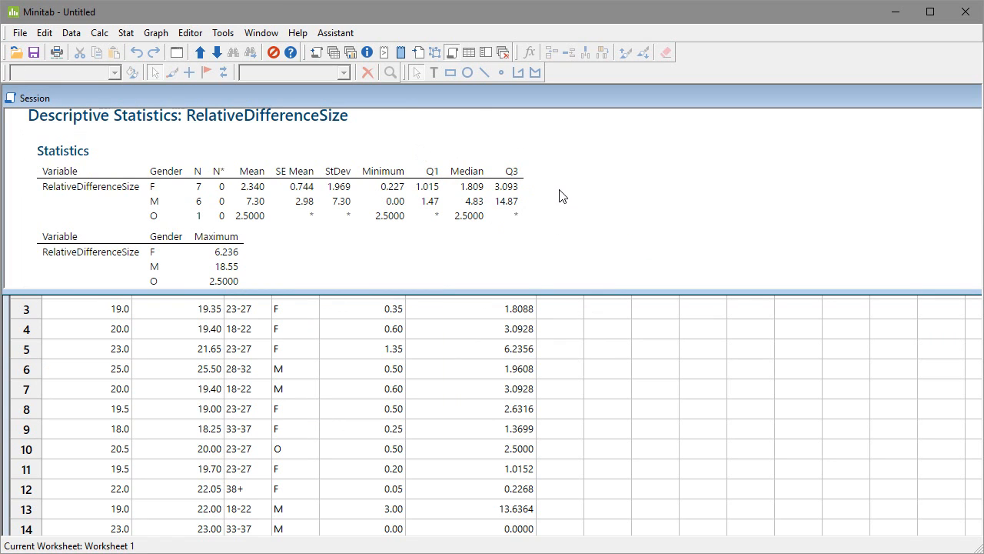
Step: Enlarge the Session output area over the worksheet and bring up the RelativeDifferenceSize statistics grouped by gender
{"action": "scroll", "coordinate": [559, 193], "scroll_direction": "down", "scroll_amount": 3}
{"action": "scroll", "coordinate": [562, 202], "scroll_direction": "up", "scroll_amount": 3}
{"action": "left_click_drag", "start_coordinate": [369, 292], "coordinate": [396, 490]}
{"action": "scroll", "coordinate": [377, 346], "scroll_direction": "up", "scroll_amount": 2}
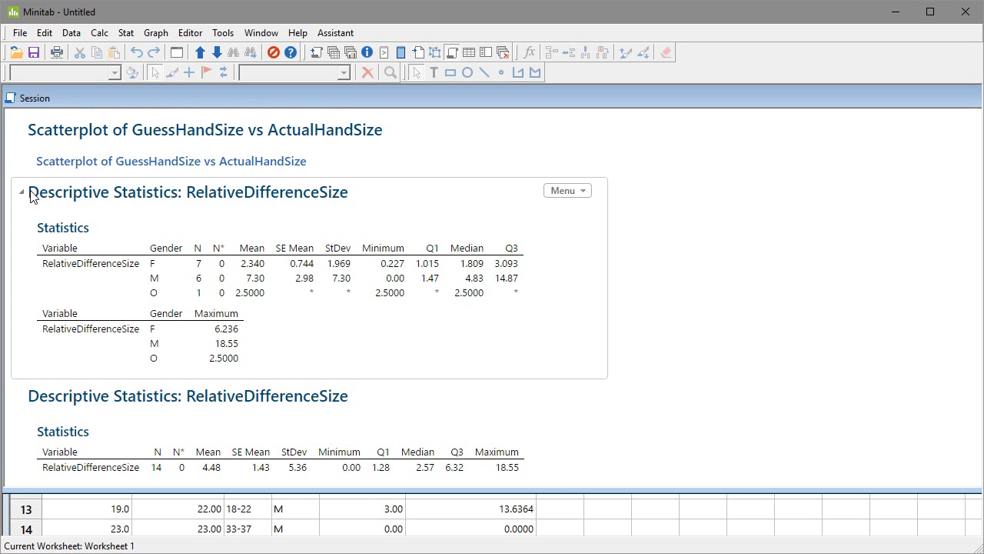
Step: Copy the descriptive statistics output of RelativeDifferenceSize by gender, then deselect it
{"action": "left_click", "coordinate": [570, 192]}
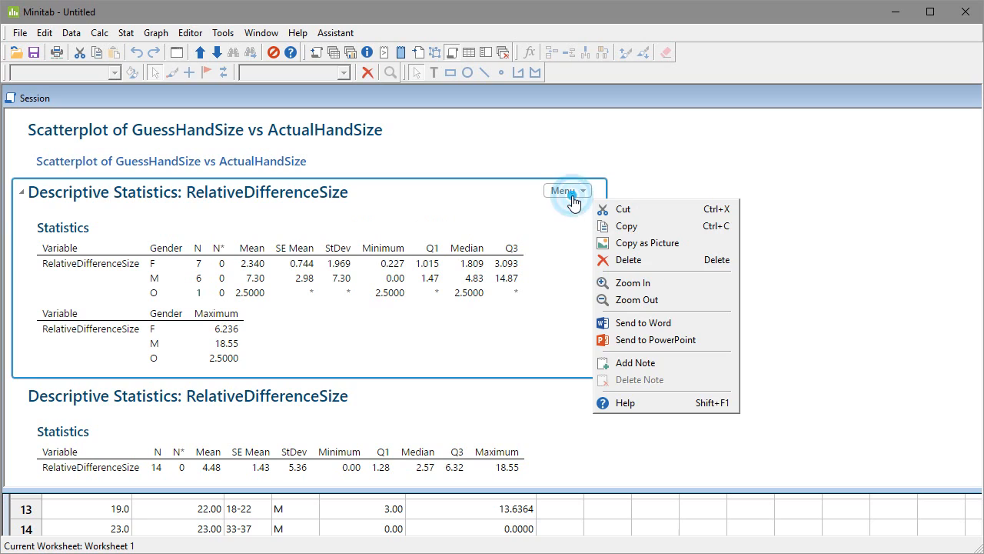
{"action": "left_click", "coordinate": [626, 229]}
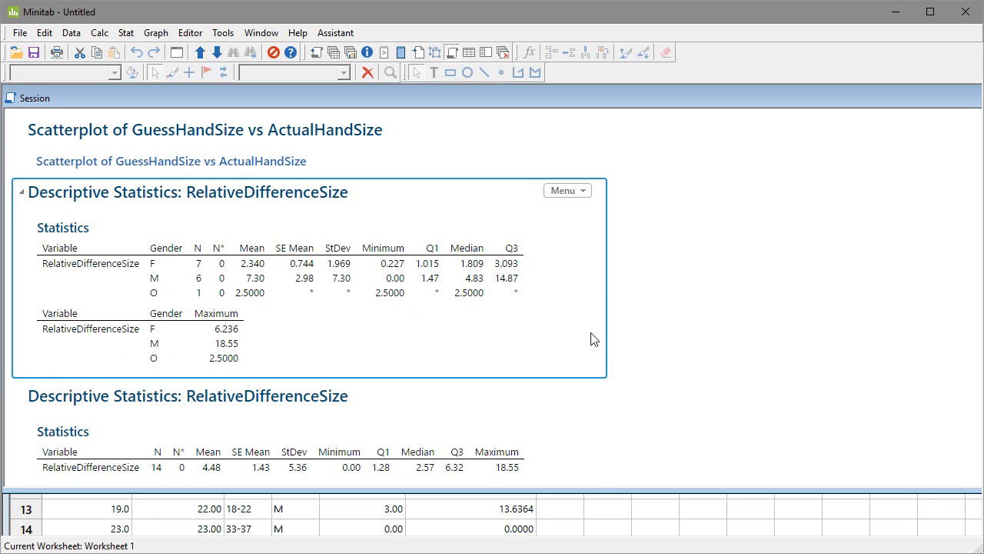
{"action": "left_click", "coordinate": [742, 333]}
Step: Copy the Tally for Discrete Variables output for age and deselect it
{"action": "scroll", "coordinate": [707, 332], "scroll_direction": "down", "scroll_amount": 3}
{"action": "scroll", "coordinate": [707, 334], "scroll_direction": "down", "scroll_amount": 2}
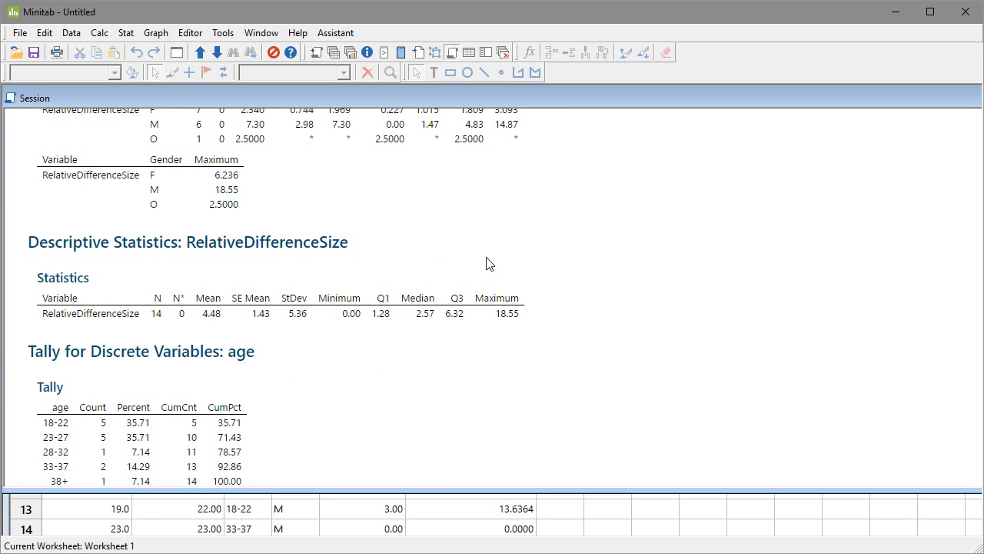
{"action": "left_click", "coordinate": [575, 243]}
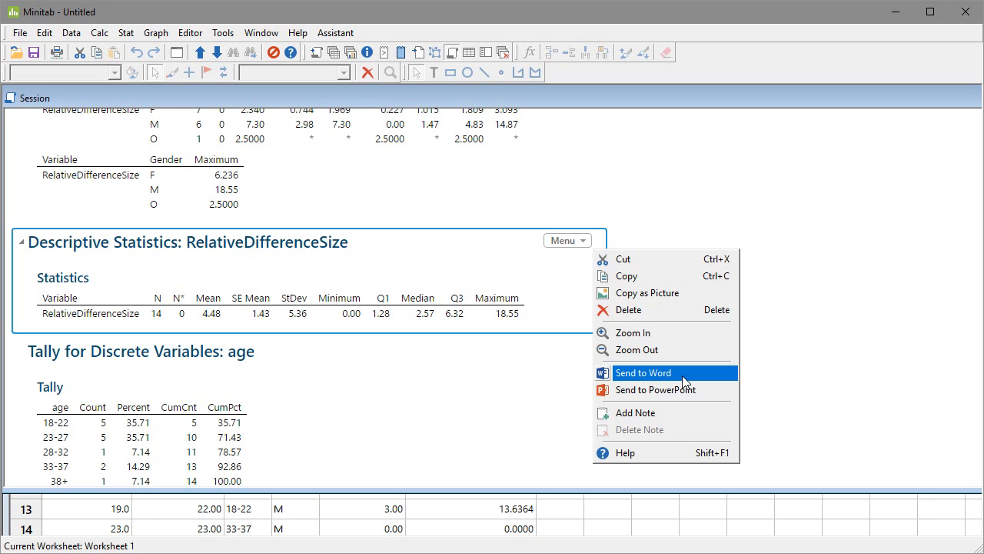
{"action": "left_click", "coordinate": [793, 279]}
{"action": "scroll", "coordinate": [240, 363], "scroll_direction": "down", "scroll_amount": 4}
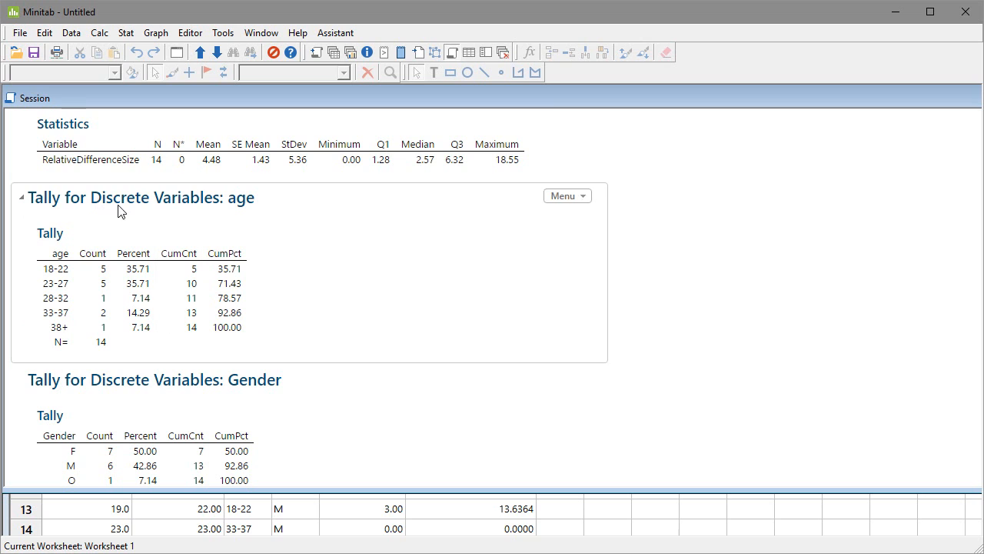
{"action": "left_click", "coordinate": [579, 196]}
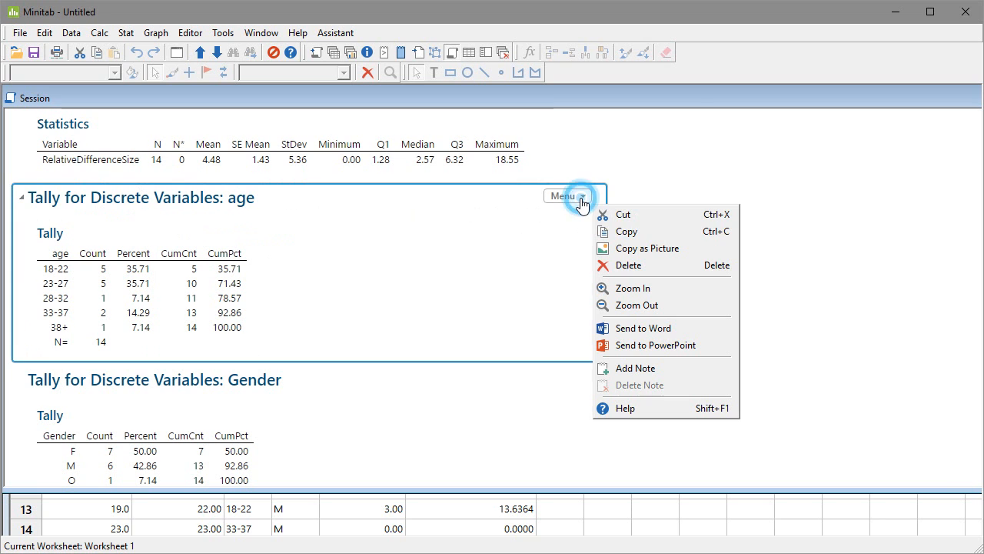
{"action": "left_click", "coordinate": [602, 231]}
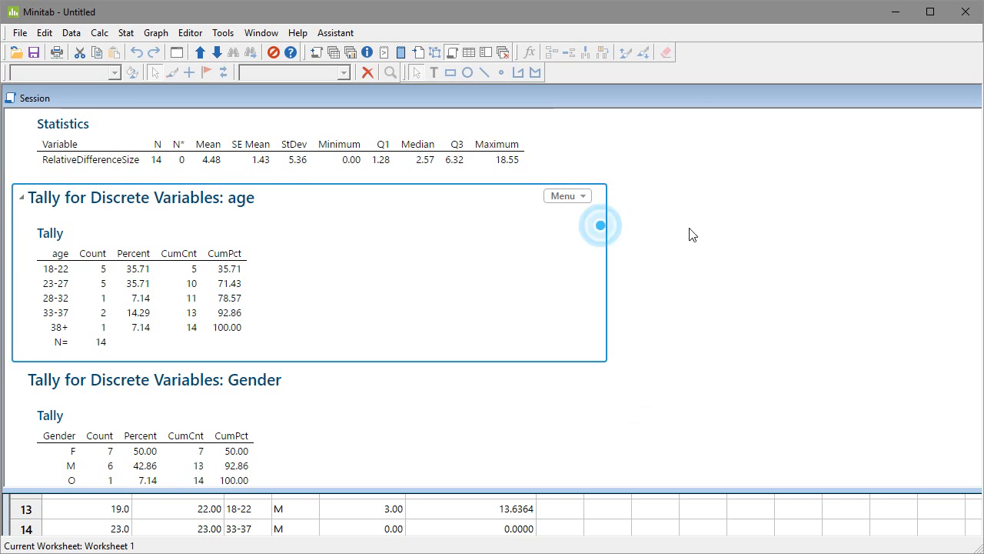
{"action": "left_click", "coordinate": [715, 305]}
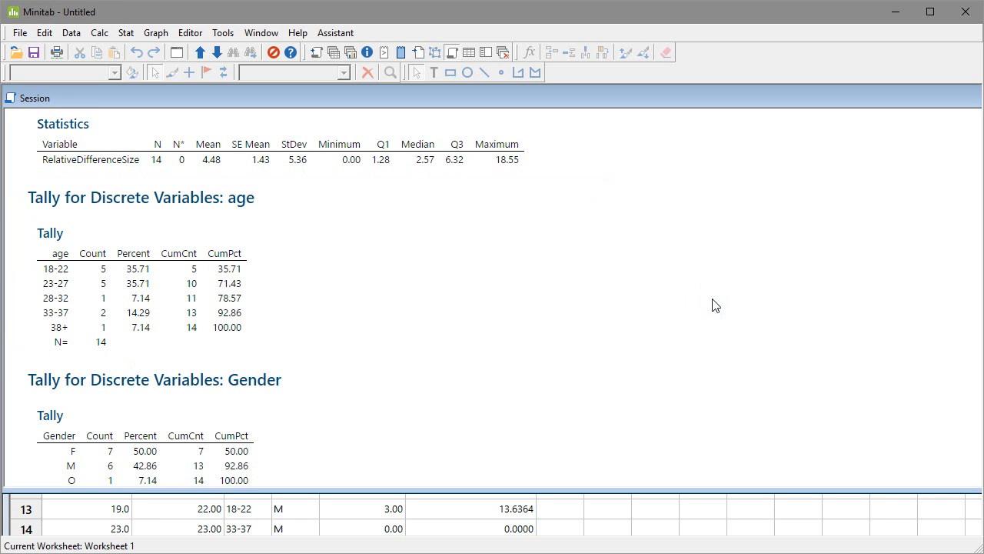